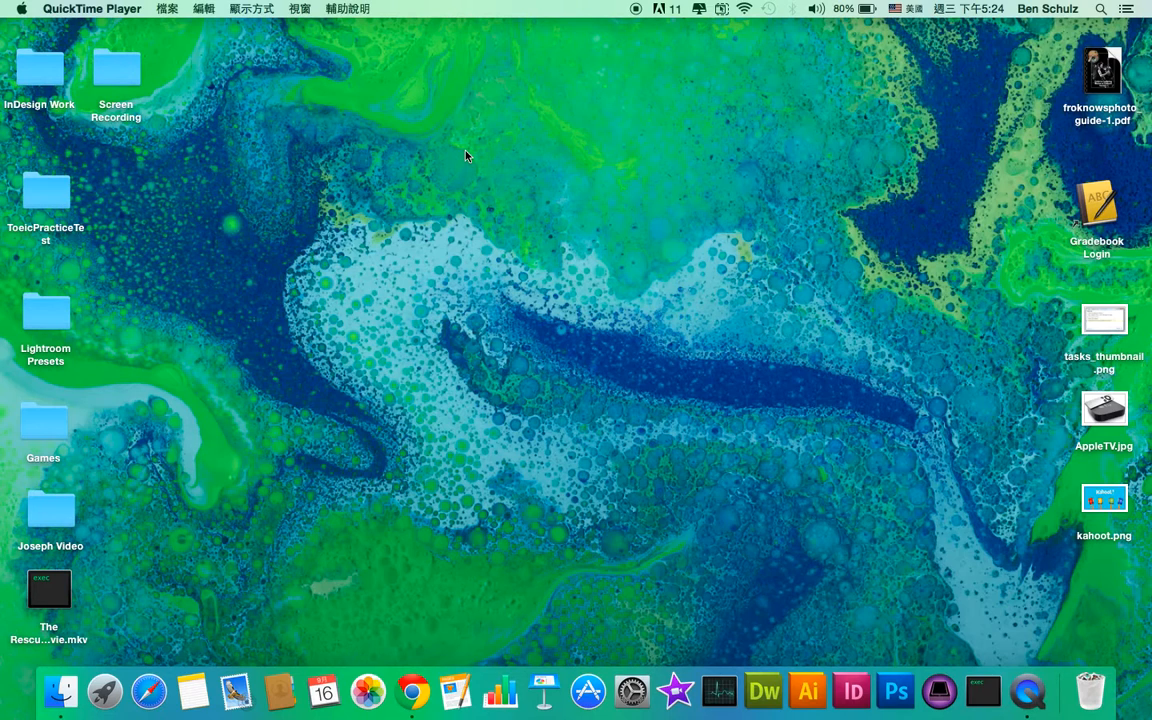
# Switch Spaces to the Chrome window showing Gmail's Labels settings
pyautogui.hotkey('ctrl', 'Left')
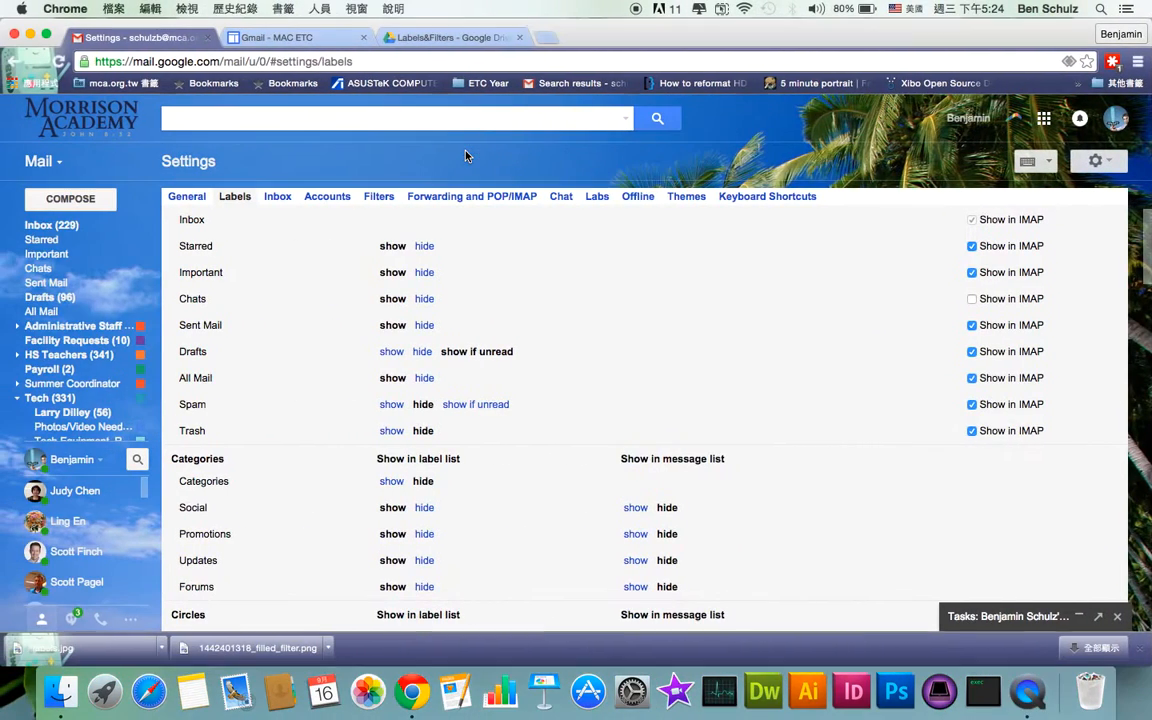
# From the inbox, open Gmail Settings on the Labels tab
pyautogui.click(45, 228)
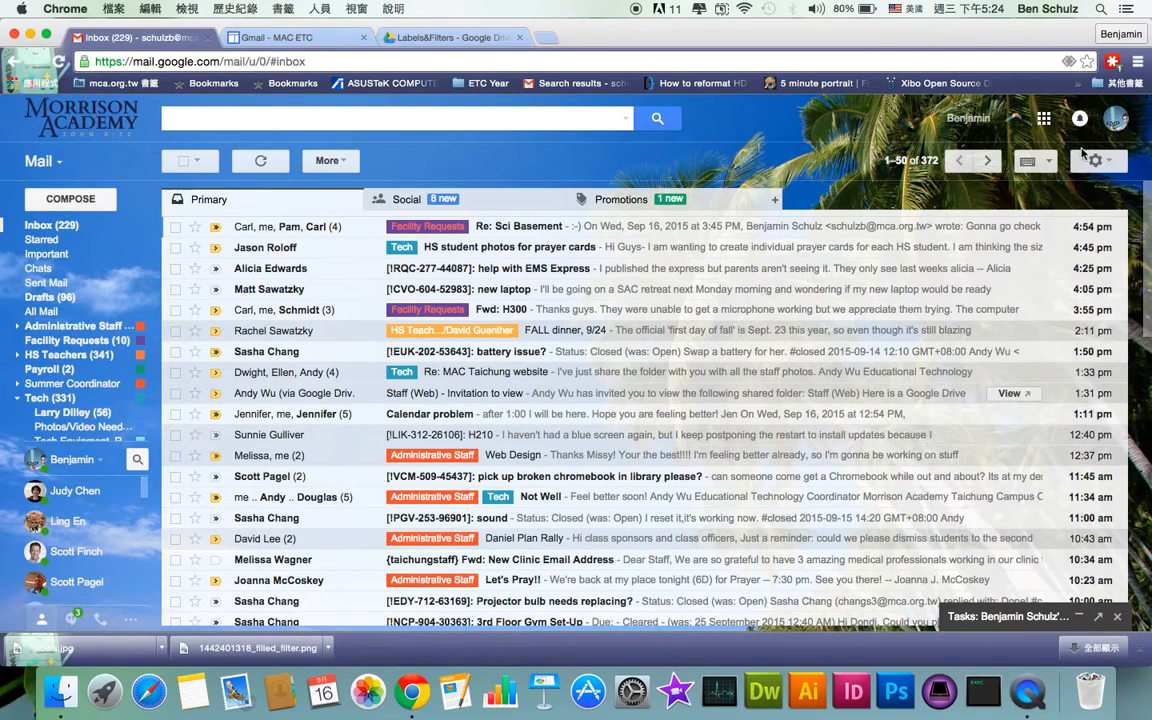
pyautogui.click(1111, 166)
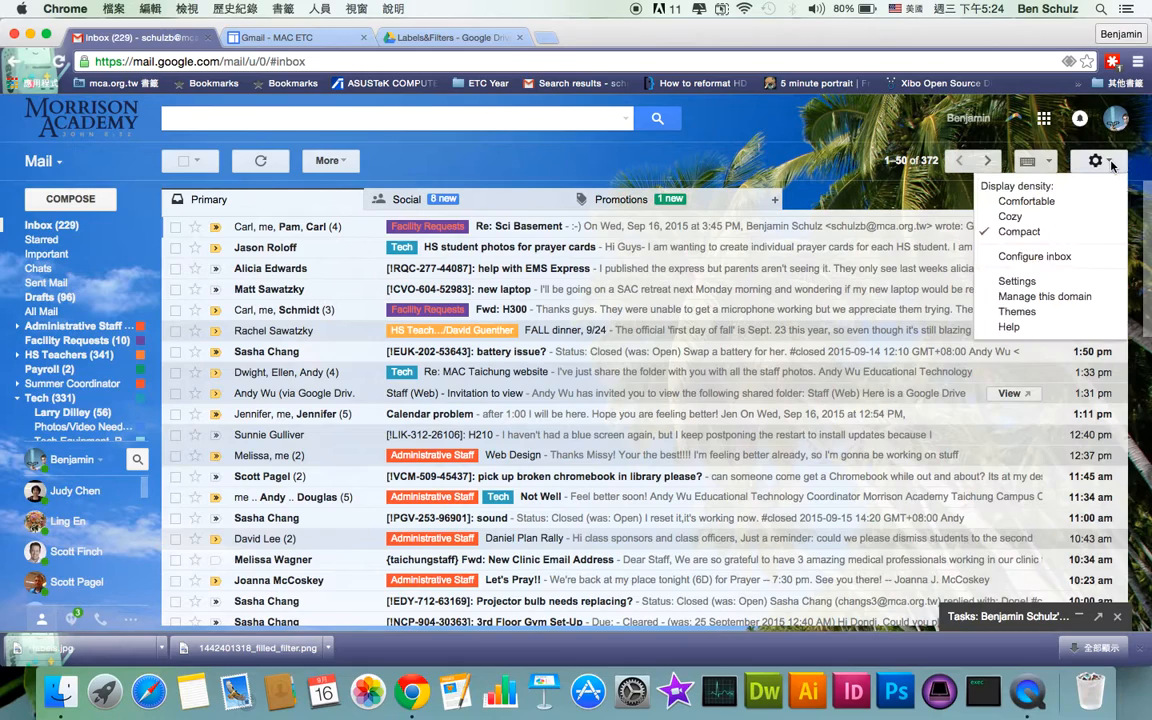
pyautogui.click(1017, 283)
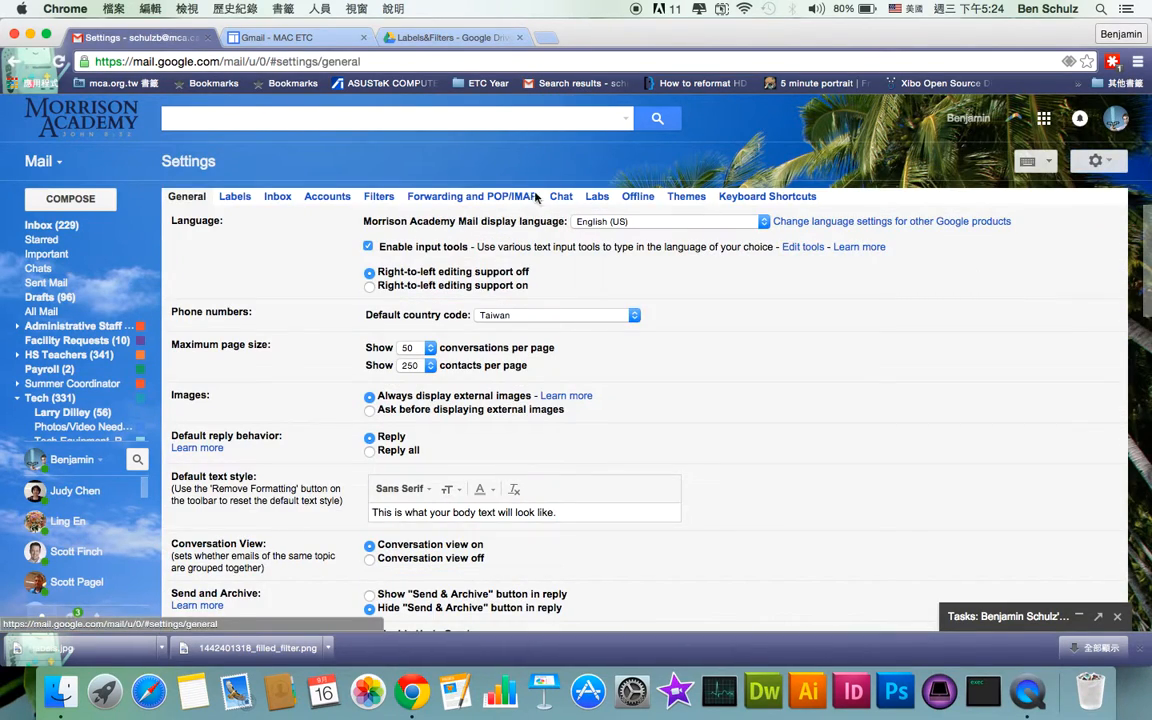
pyautogui.click(236, 197)
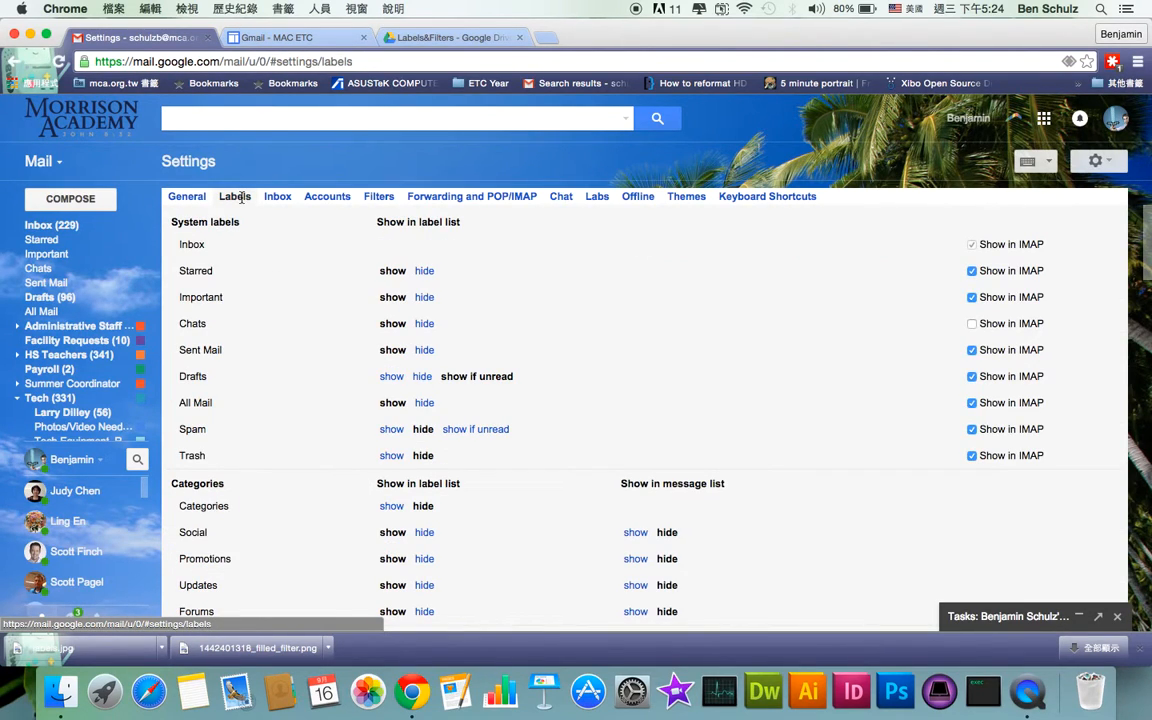
# Highlight the System labels, Categories, Circles and Labels headings in turn, then clear each highlight
pyautogui.moveTo(175, 221); pyautogui.dragTo(216, 212)
pyautogui.moveTo(170, 485); pyautogui.dragTo(226, 486)
pyautogui.click(250, 484)
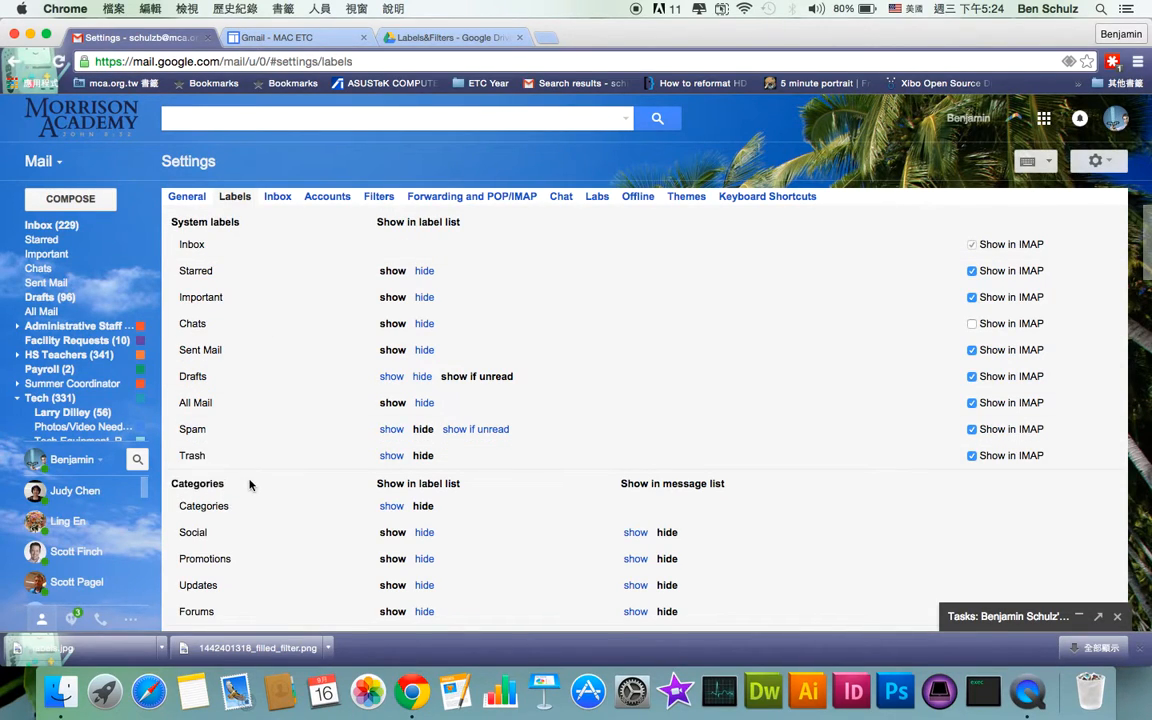
pyautogui.scroll(-4, 250, 484)
pyautogui.moveTo(171, 473); pyautogui.dragTo(224, 470)
pyautogui.click(226, 476)
pyautogui.scroll(-5, 226, 476)
pyautogui.click(222, 476)
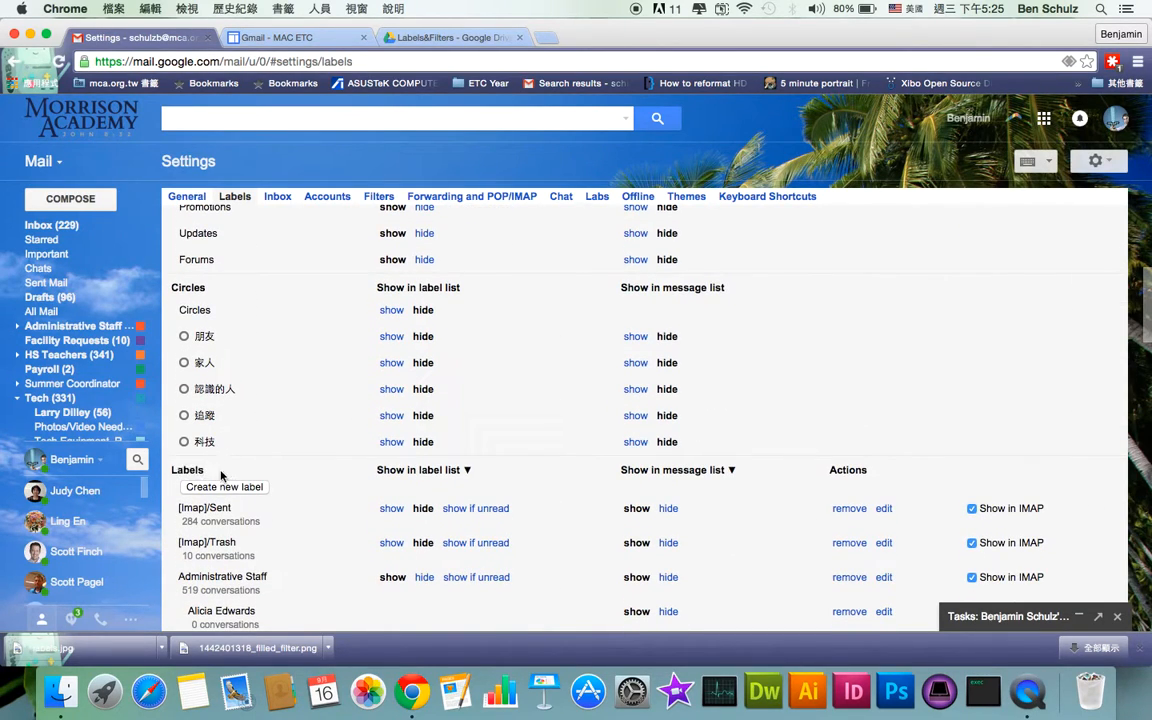
# Scroll through the Labels settings page, ending at the user labels section
pyautogui.scroll(-1, 222, 476)
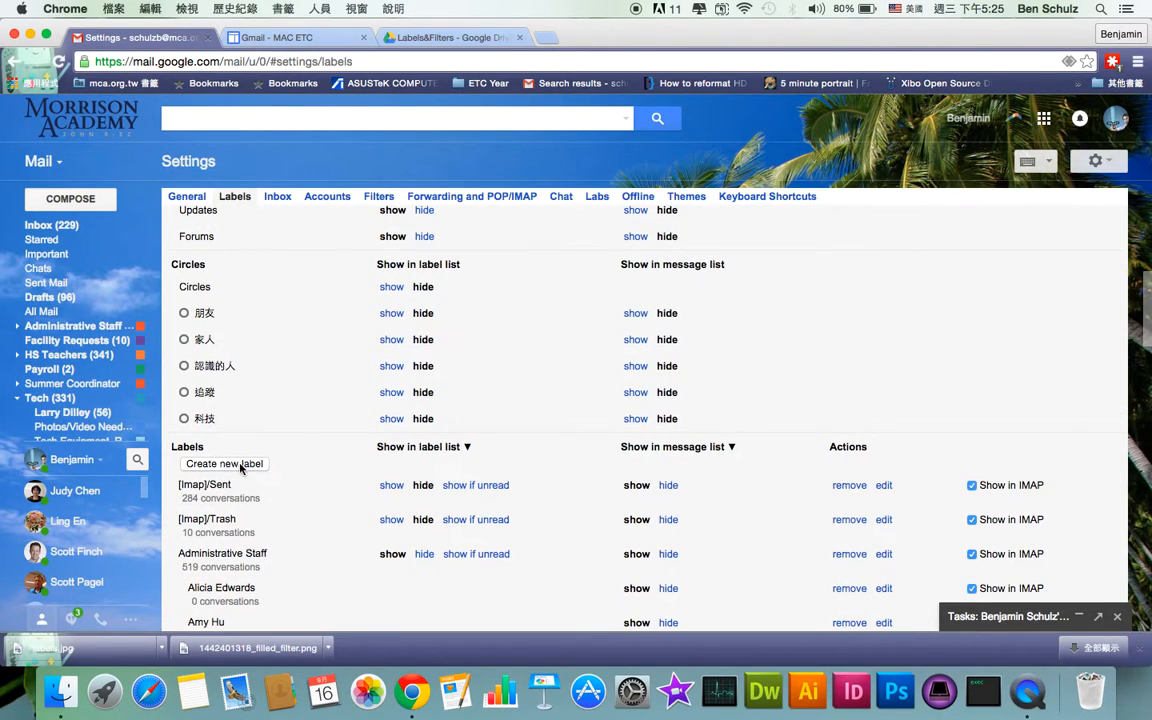
pyautogui.scroll(4, 225, 468)
pyautogui.scroll(3, 240, 468)
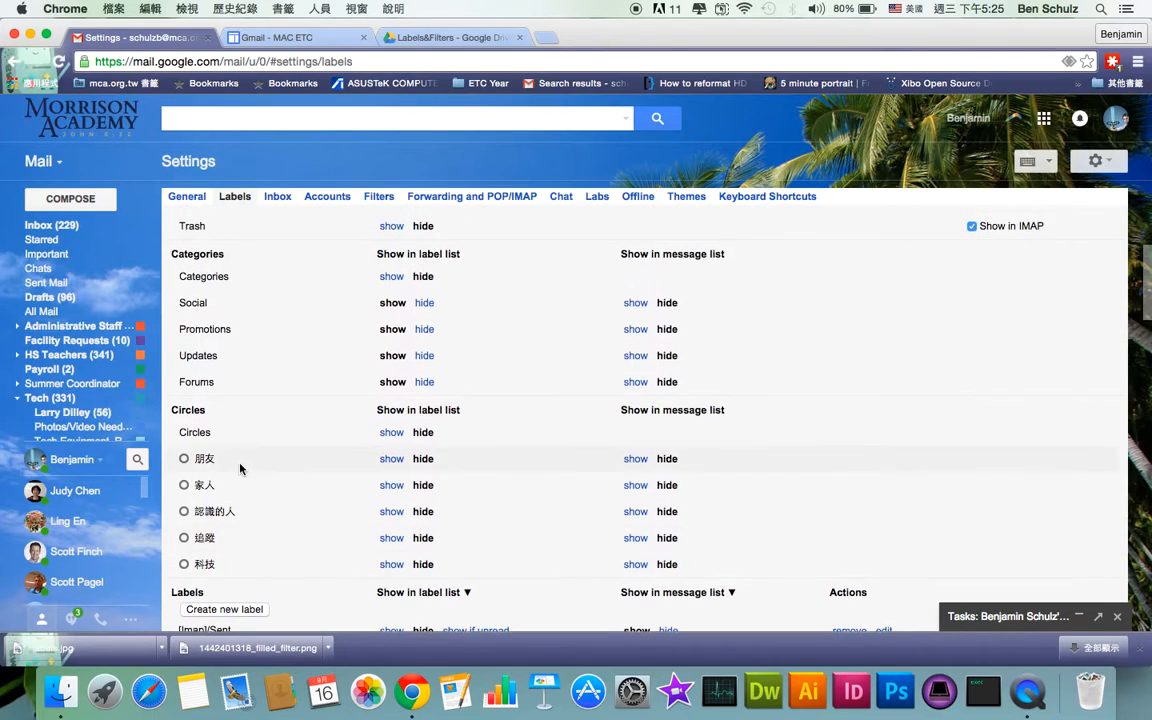
pyautogui.scroll(3, 240, 468)
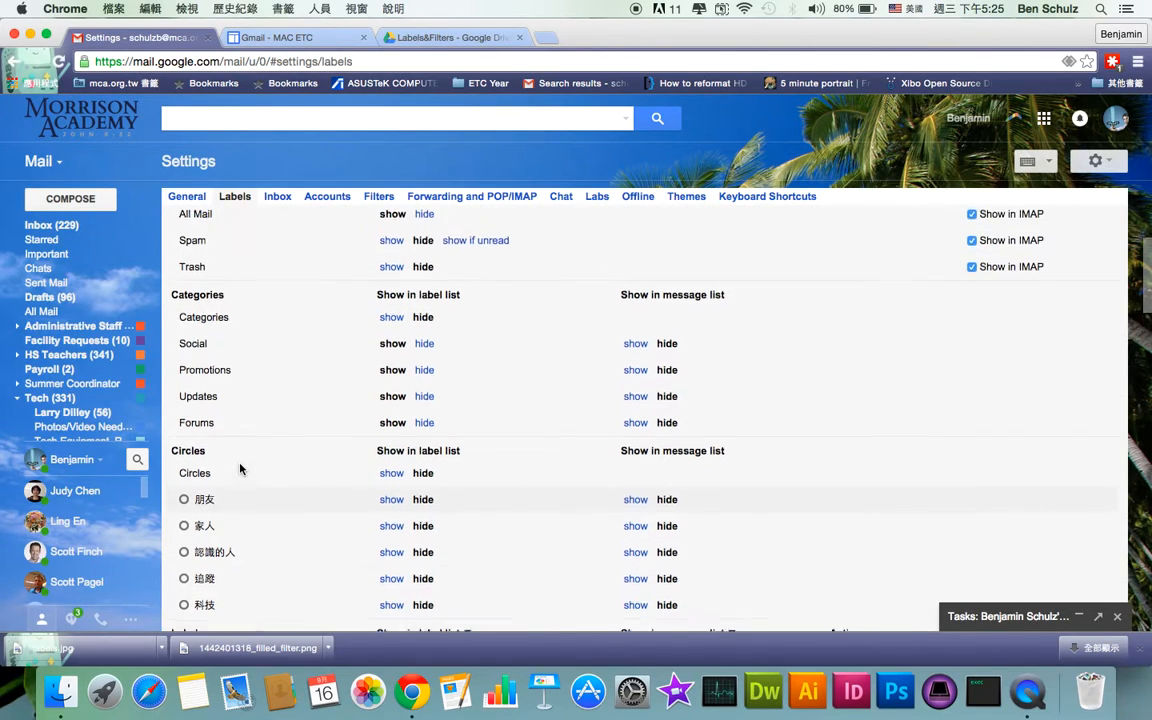
pyautogui.scroll(2, 240, 468)
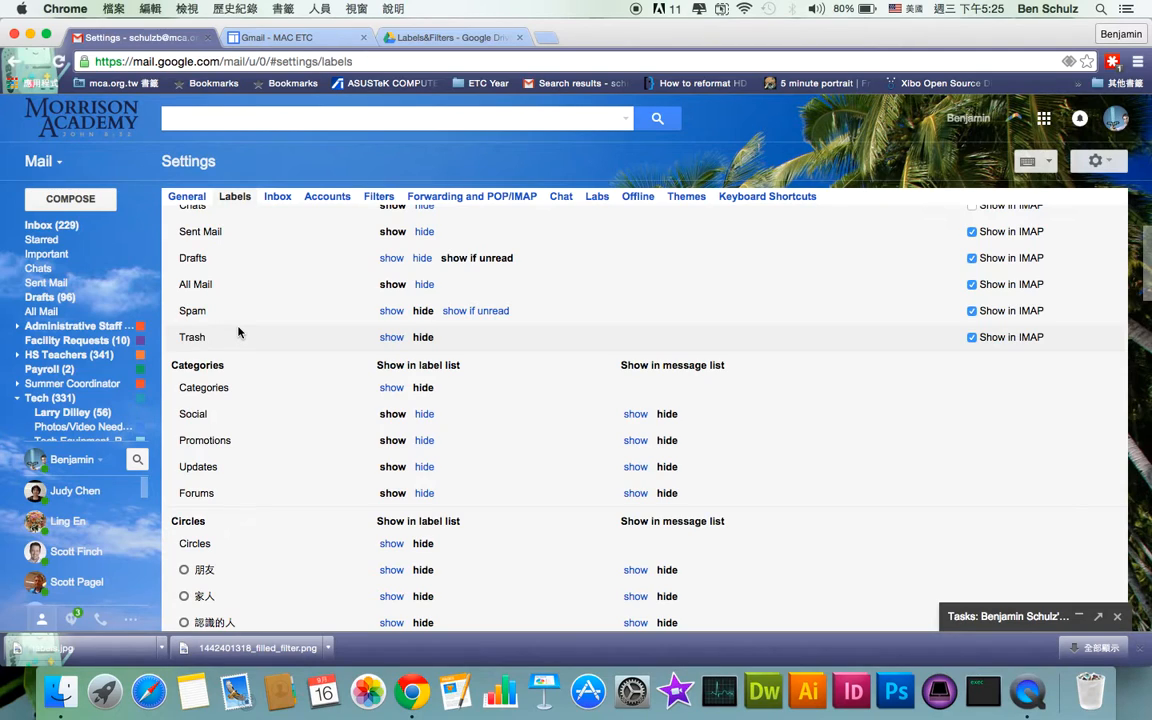
pyautogui.scroll(-2, 239, 332)
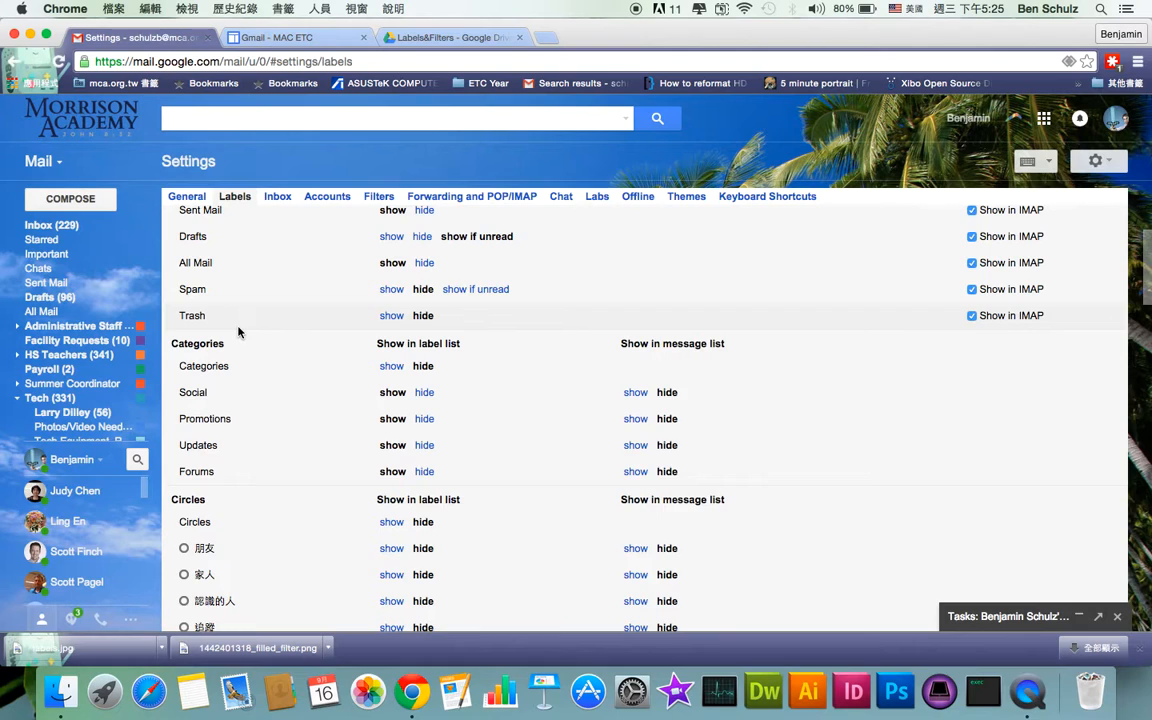
pyautogui.scroll(-5, 239, 332)
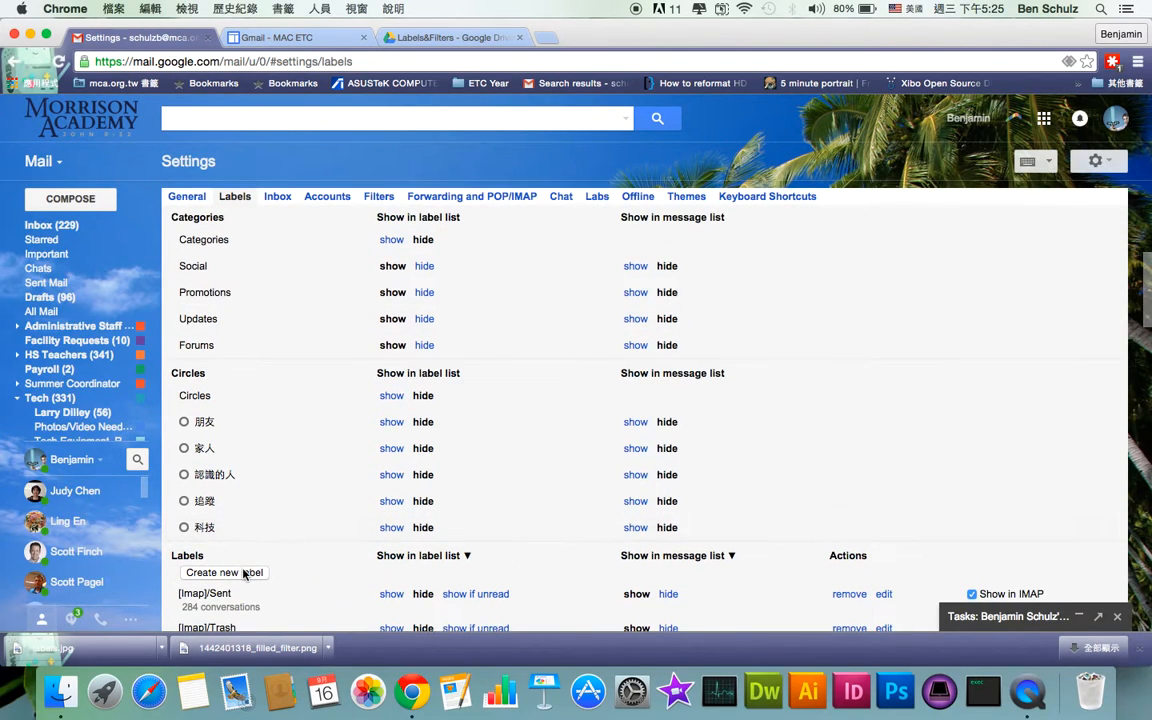
pyautogui.scroll(-2, 244, 575)
# Draft a label 'Test for Label' set to nest under a parent, then cancel without creating it
pyautogui.click(250, 514)
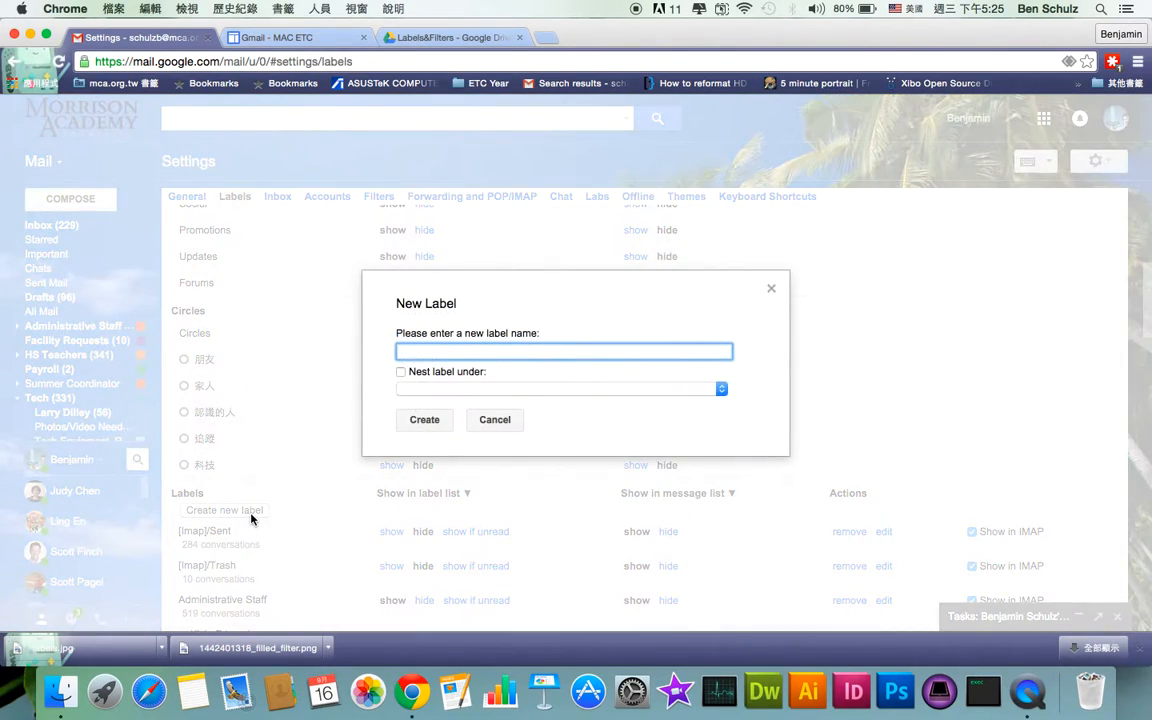
pyautogui.write('Test for Label')
pyautogui.click(401, 373)
pyautogui.click(440, 390)
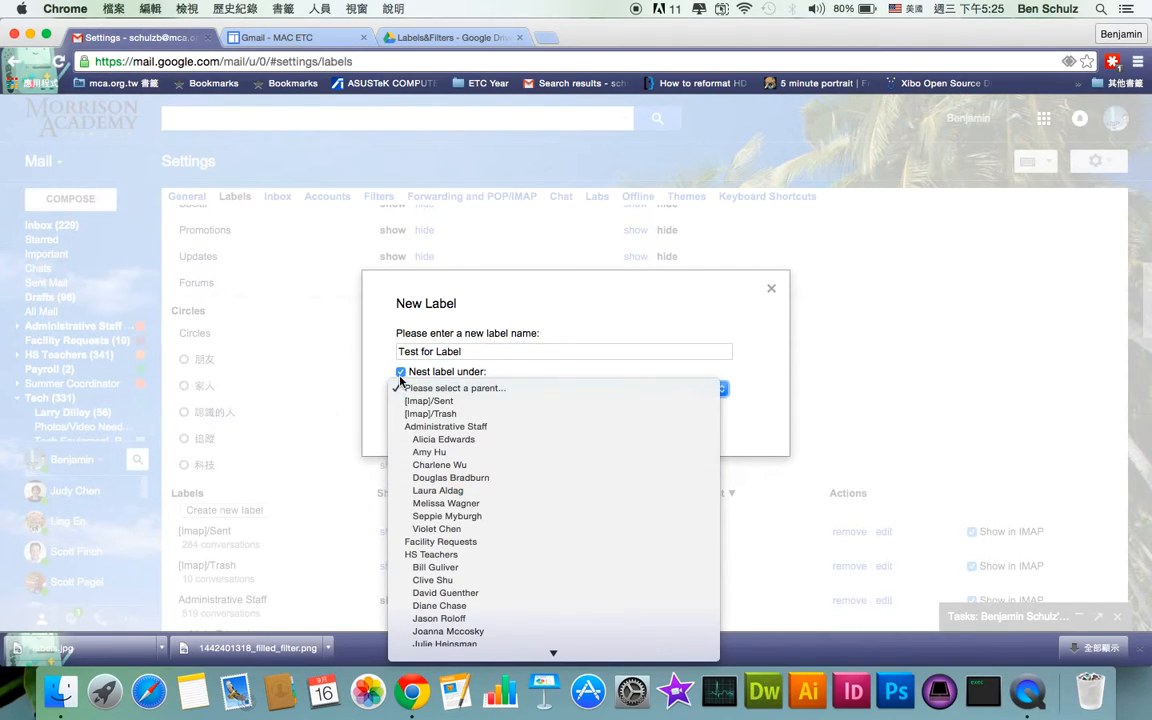
pyautogui.click(401, 381)
pyautogui.click(400, 377)
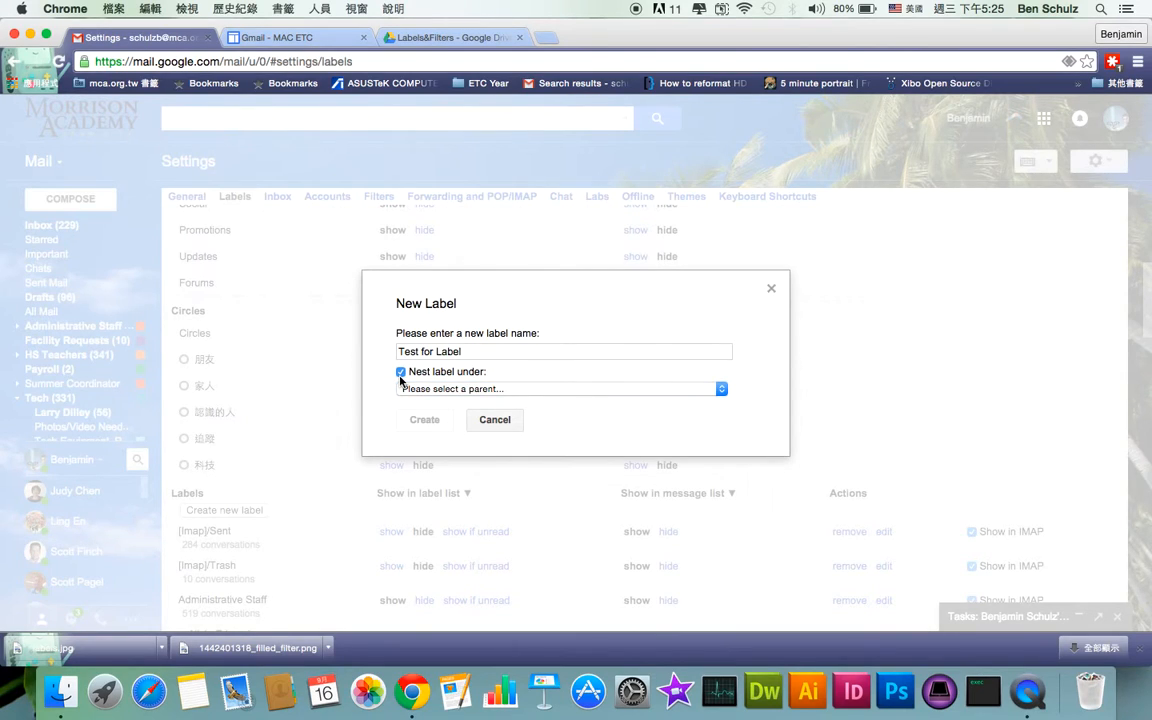
pyautogui.click(405, 389)
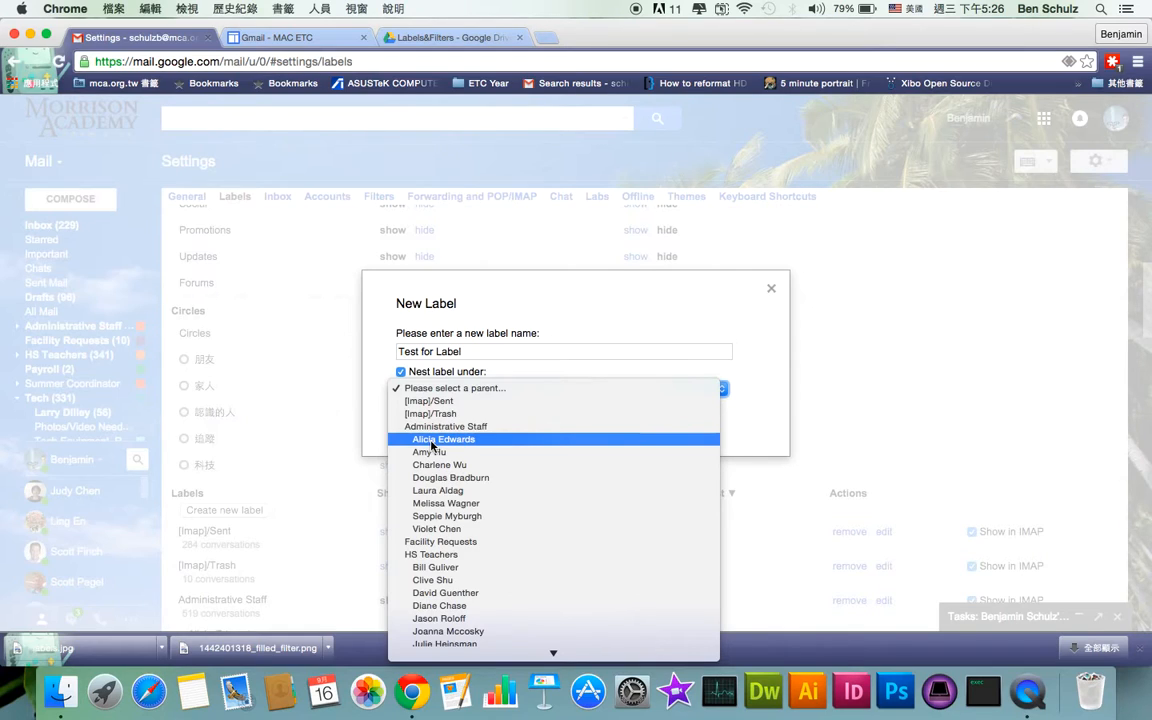
pyautogui.click(640, 310)
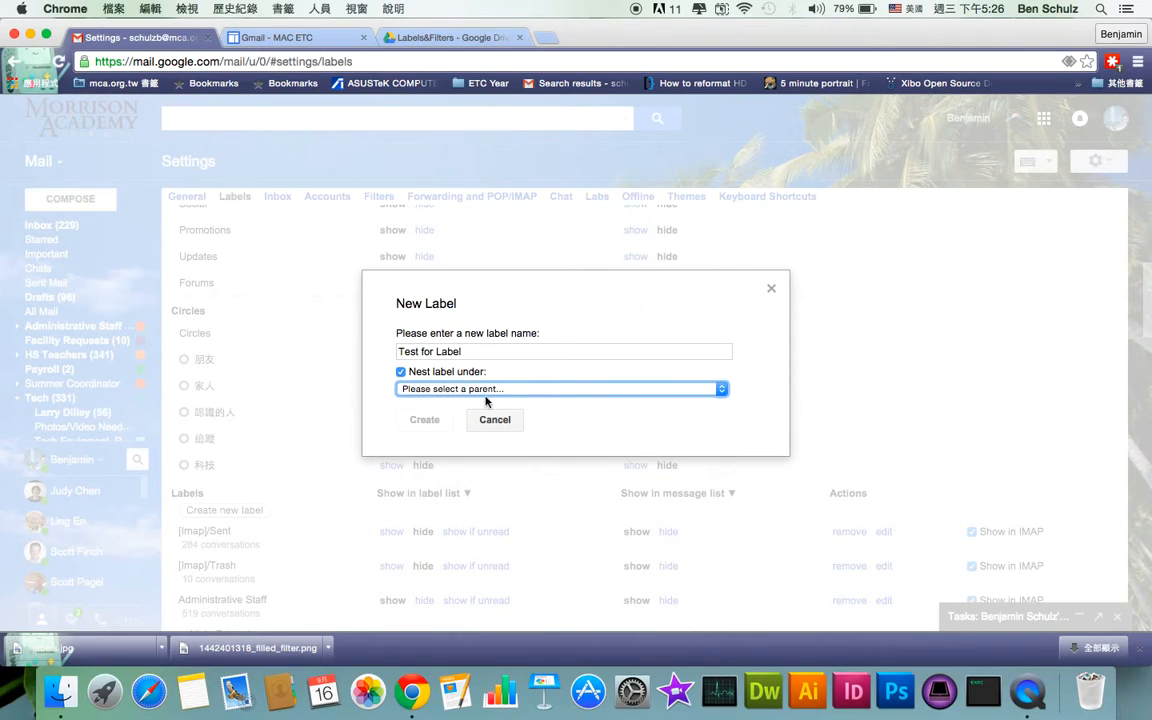
pyautogui.click(492, 420)
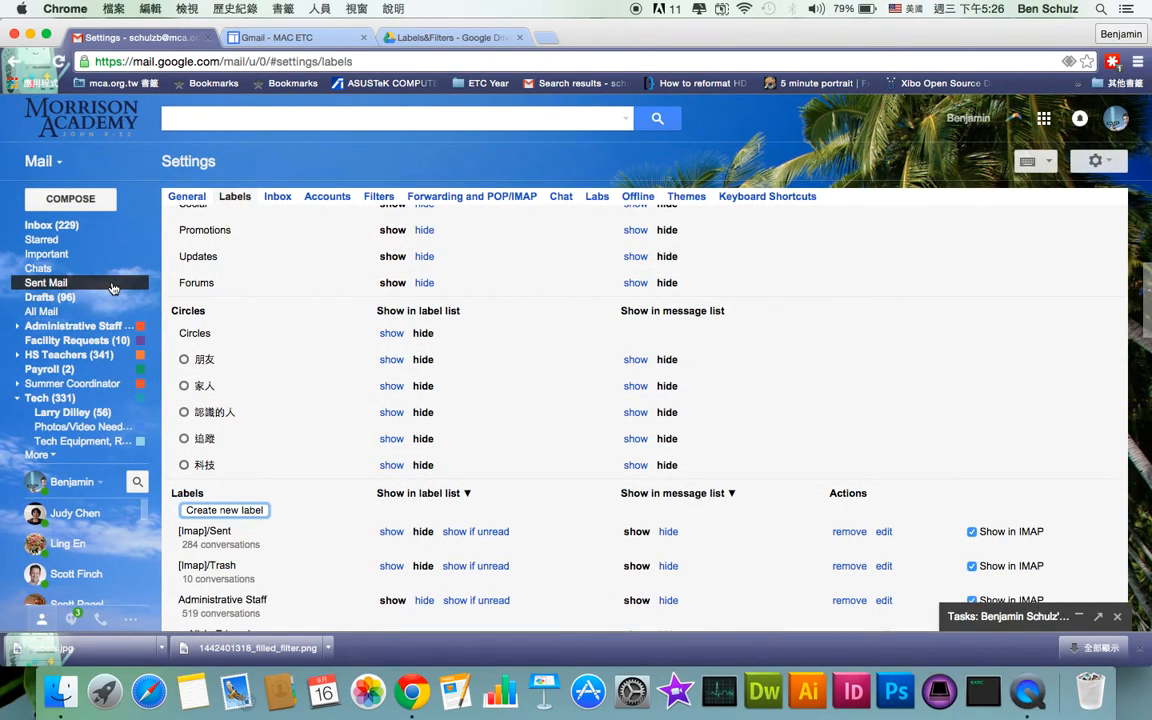
# Open the 'help with EMS Express' email and tag it Administrative Staff plus a staff-member sublabel
pyautogui.click(90, 226)
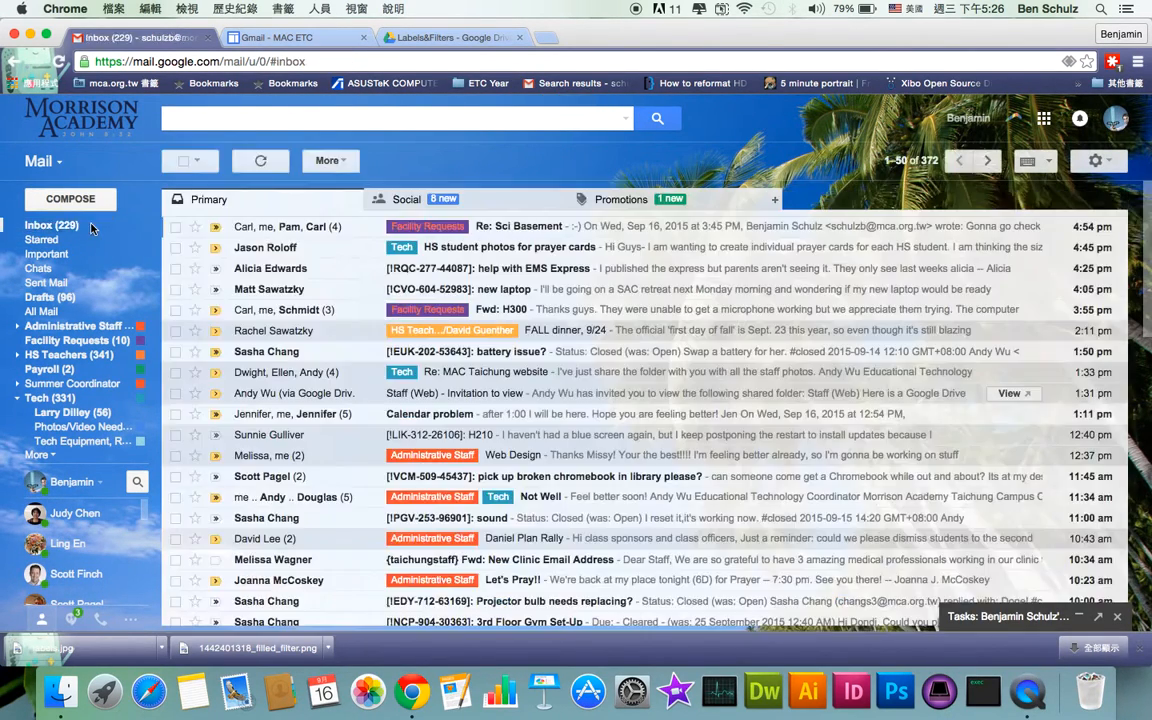
pyautogui.click(512, 272)
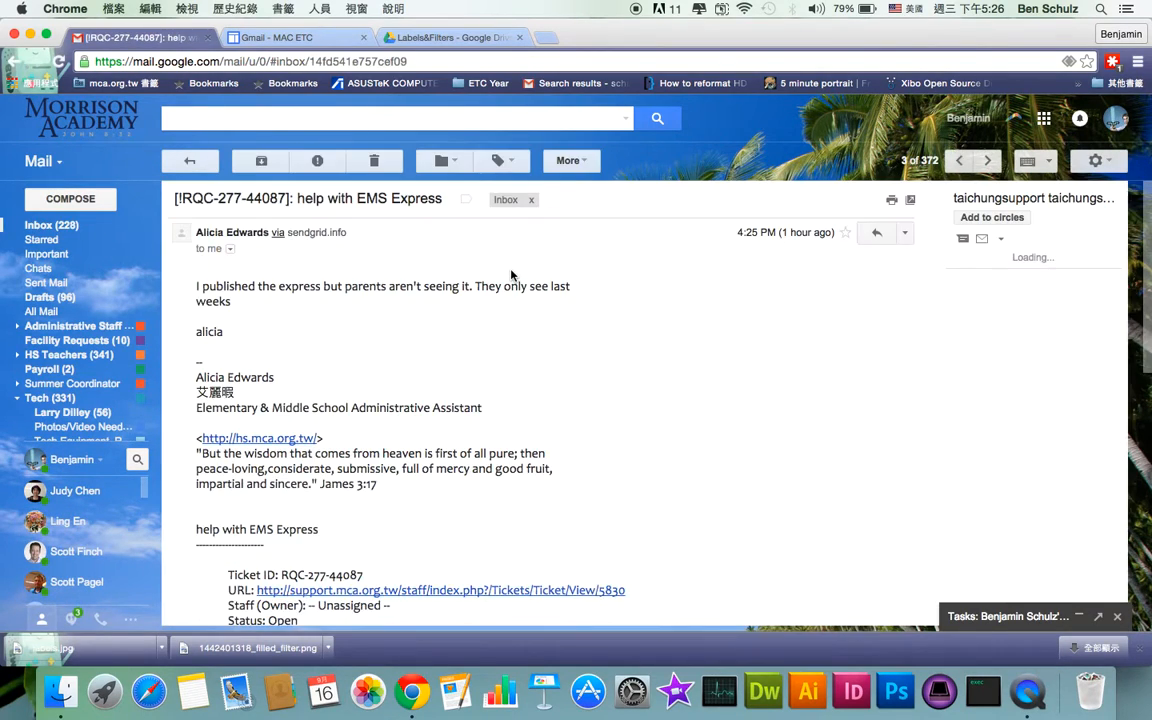
pyautogui.click(508, 161)
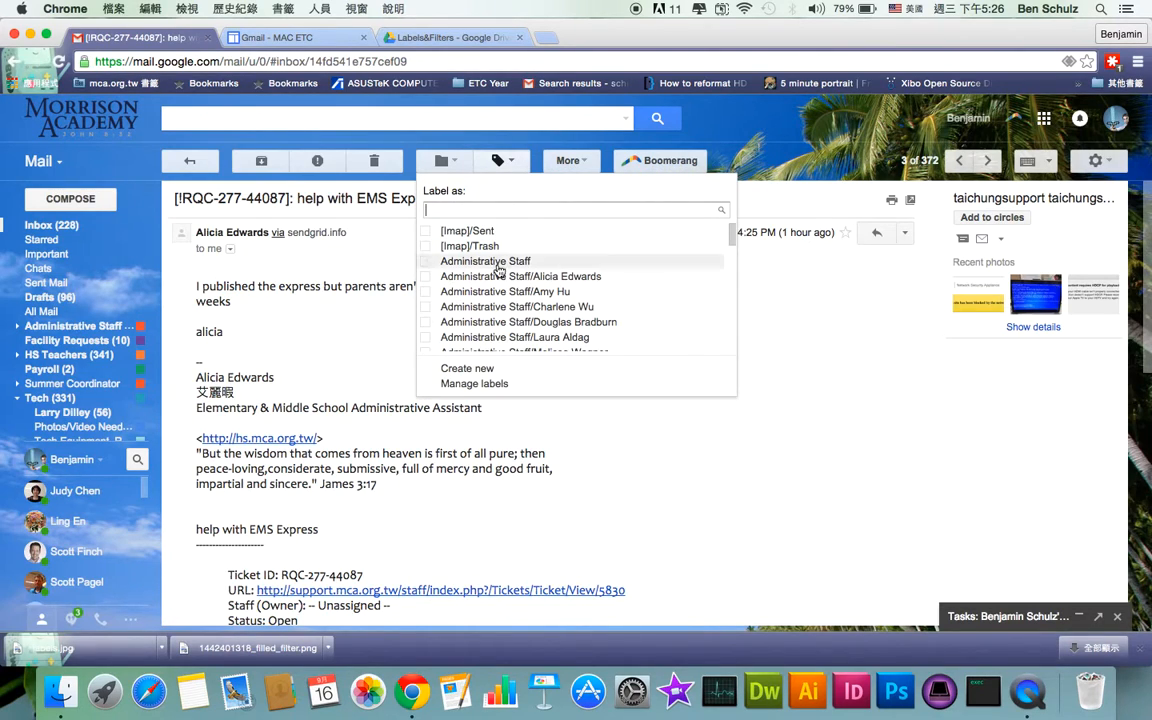
pyautogui.click(486, 261)
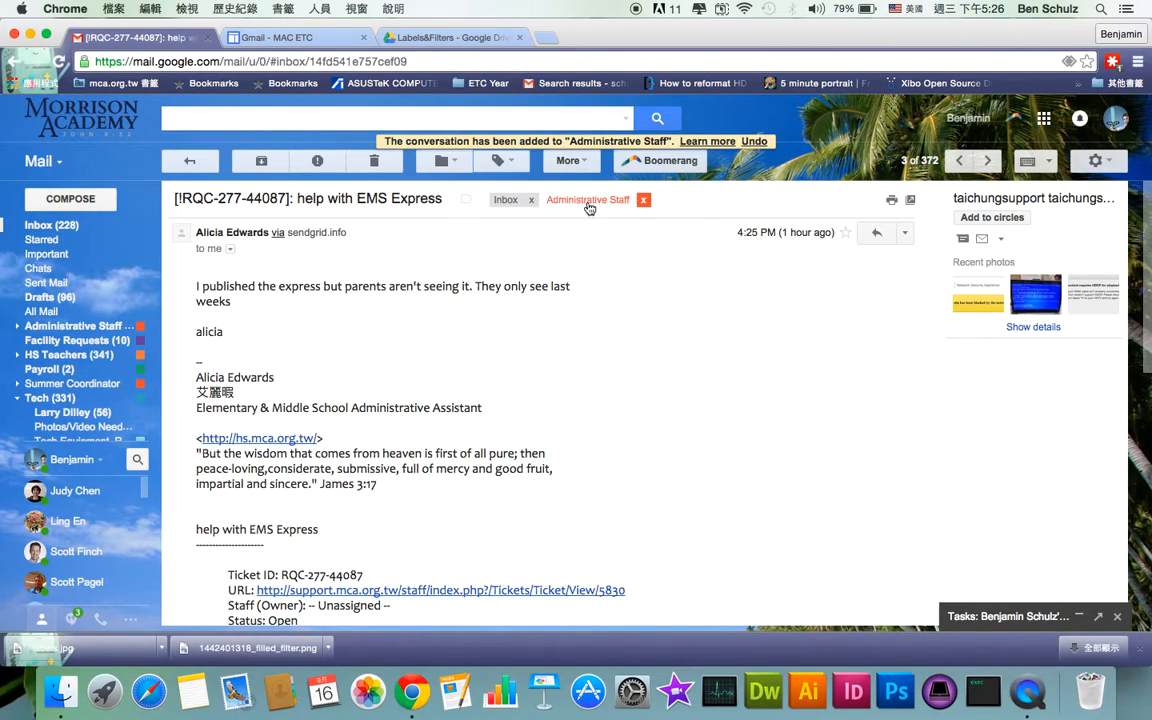
pyautogui.click(497, 160)
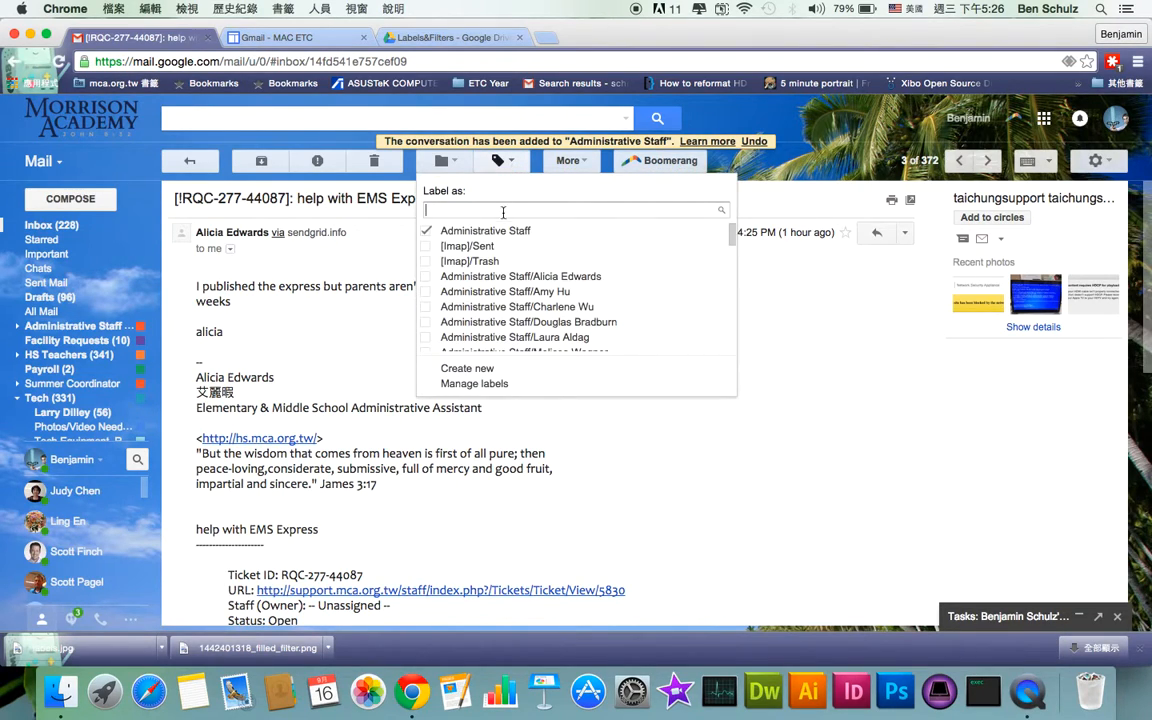
pyautogui.click(494, 297)
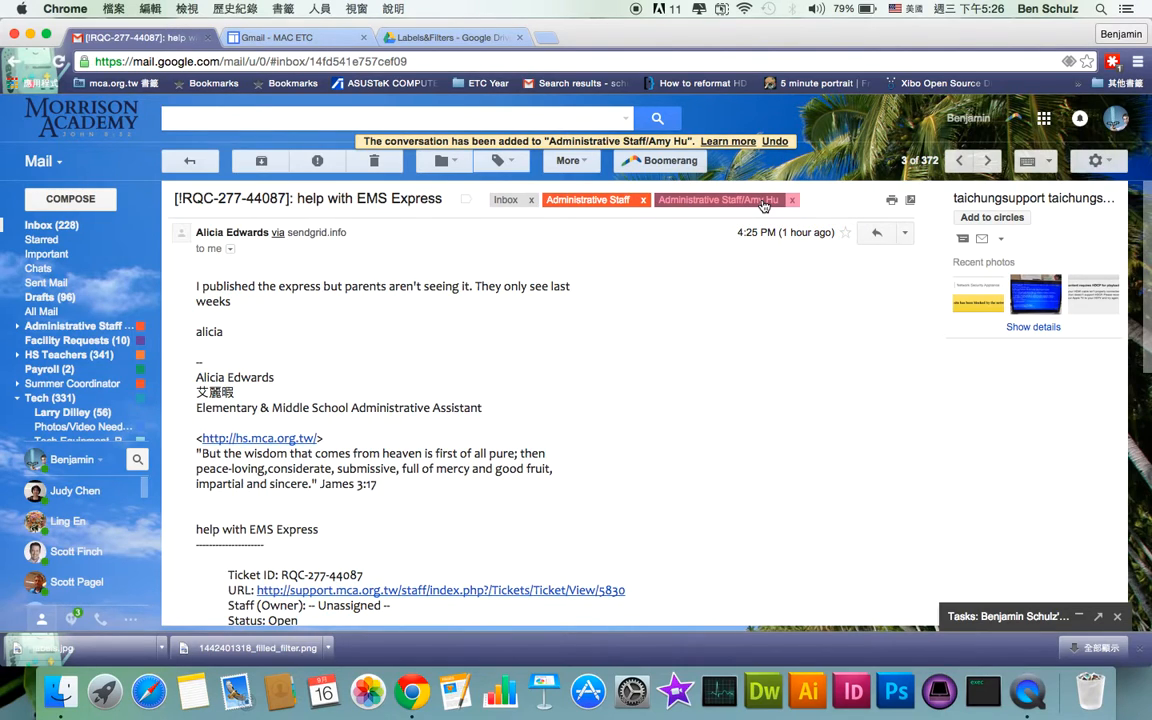
# Remove Administrative Staff and its staff sublabel from the conversation, leaving only Inbox
pyautogui.click(510, 158)
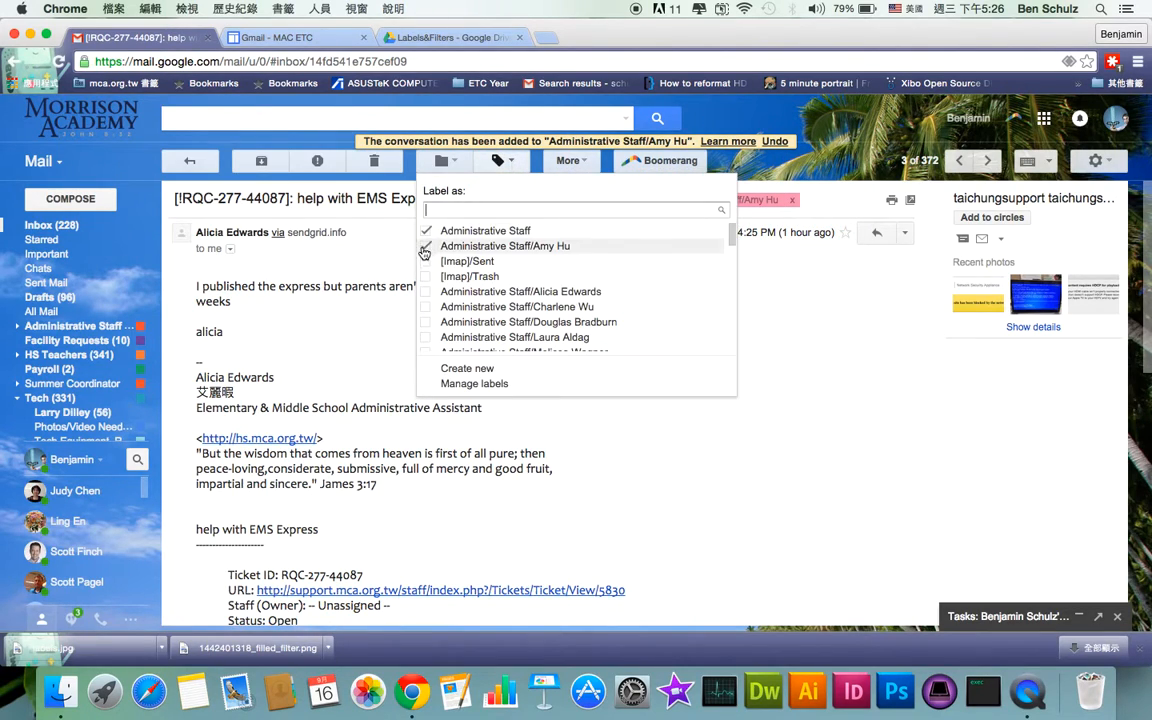
pyautogui.click(424, 247)
pyautogui.click(428, 233)
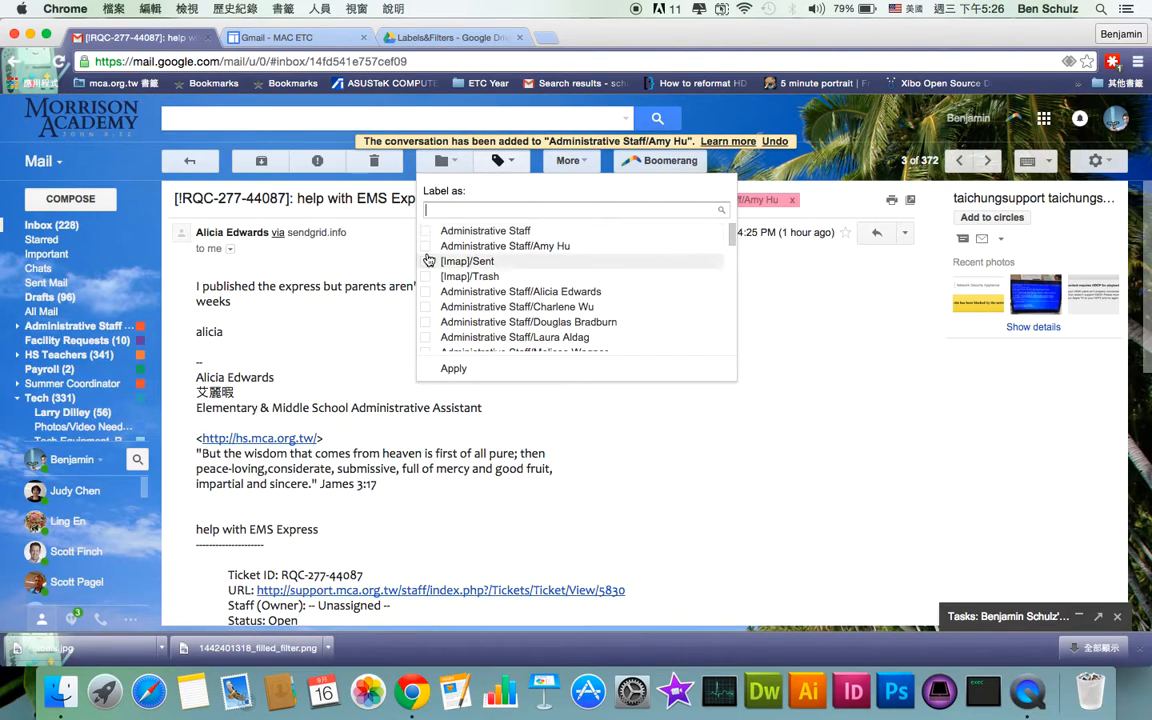
pyautogui.click(831, 350)
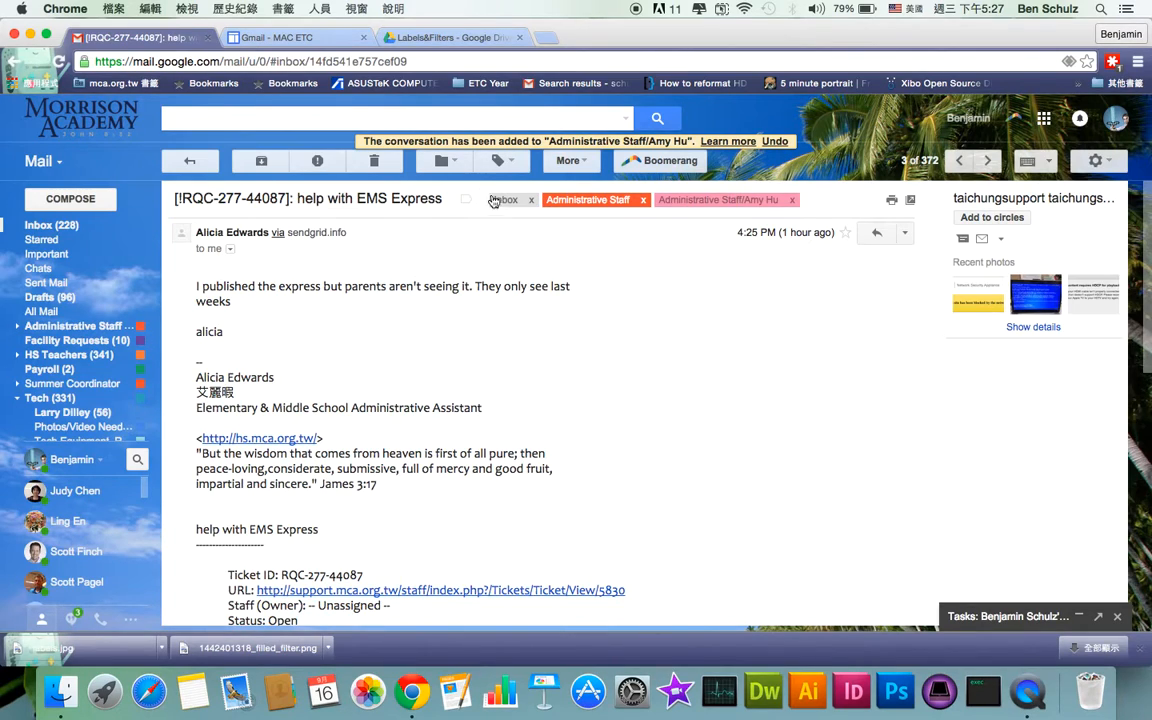
pyautogui.click(497, 160)
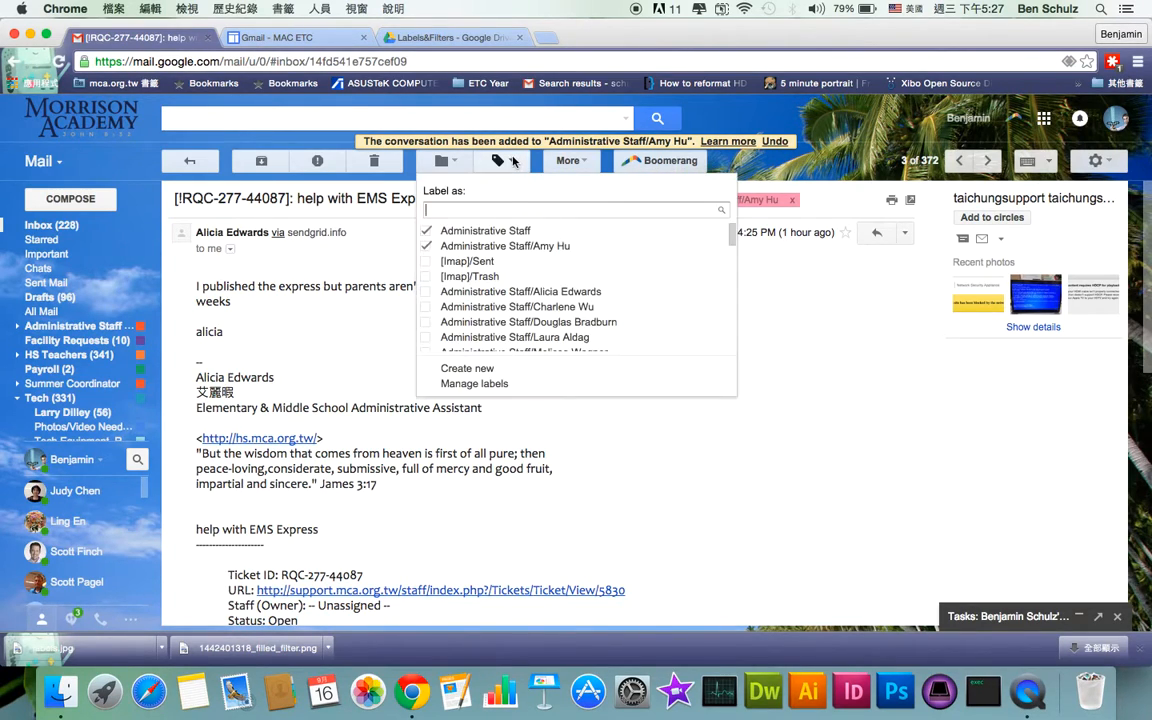
pyautogui.click(426, 234)
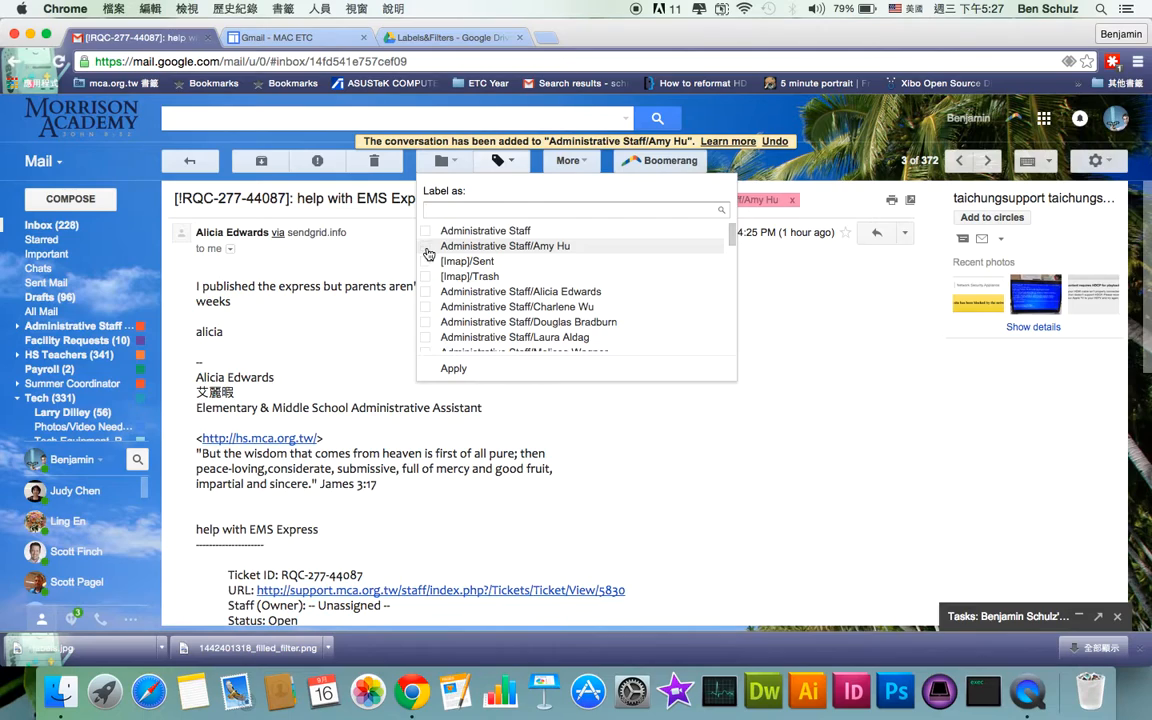
pyautogui.click(452, 369)
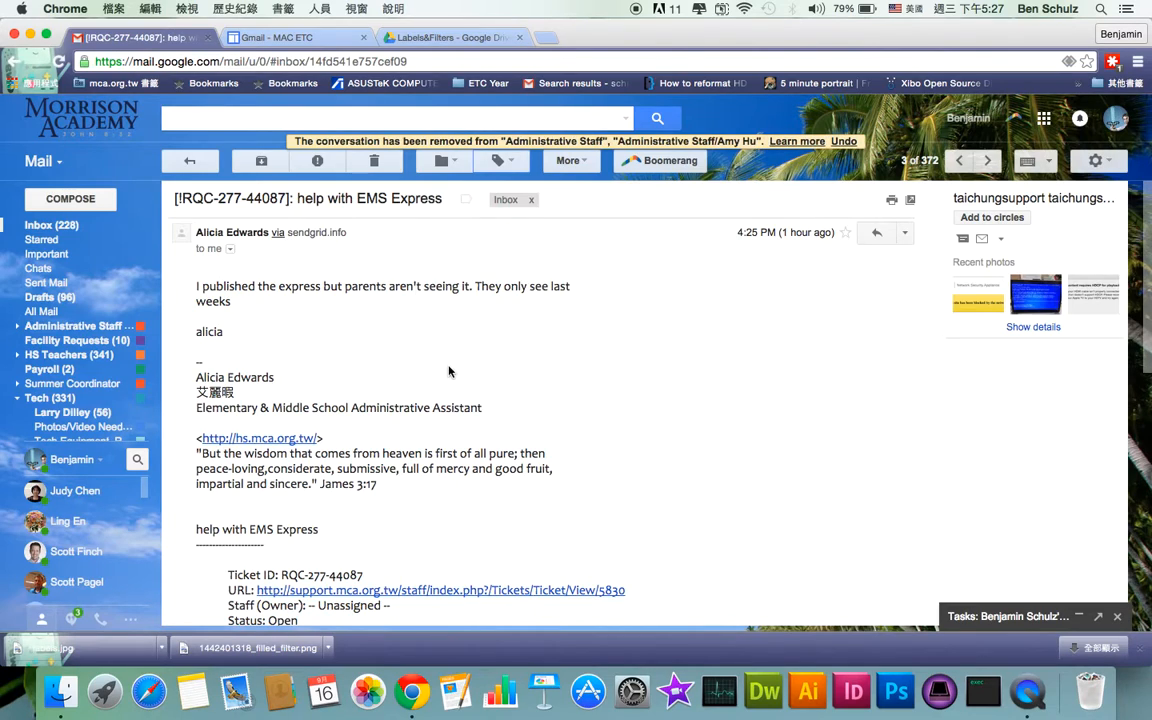
# Go back to the inbox, open Settings on the Filters tab, and start a new filter
pyautogui.click(184, 166)
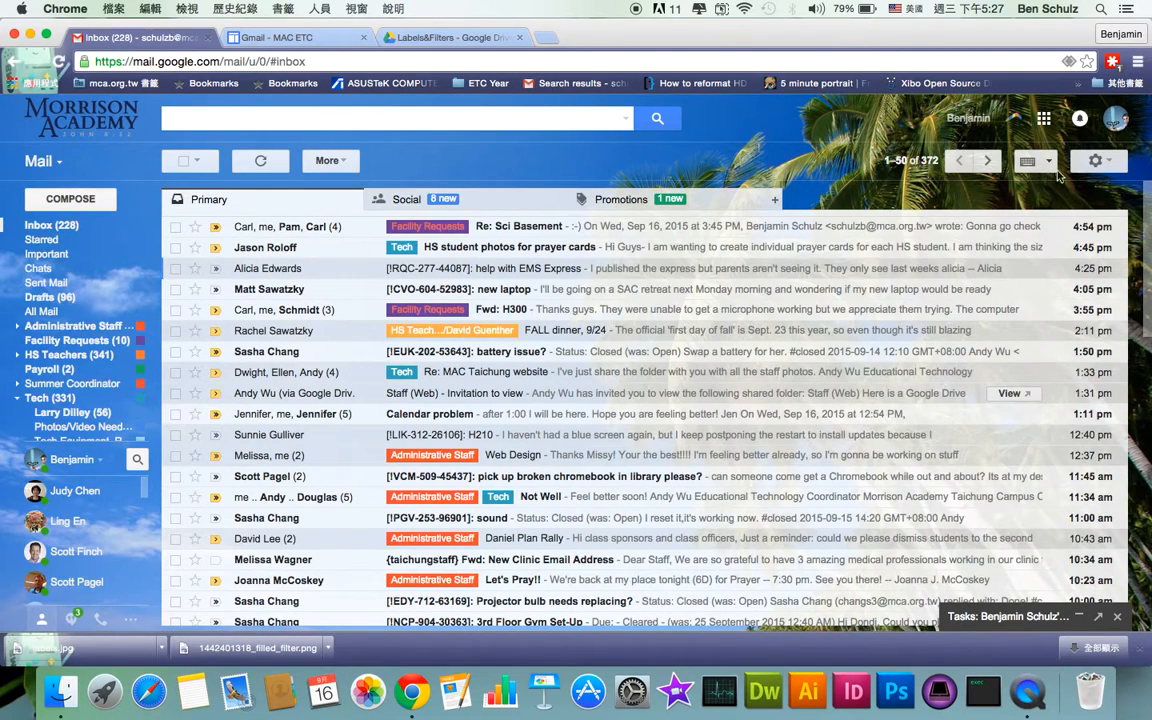
pyautogui.click(1111, 170)
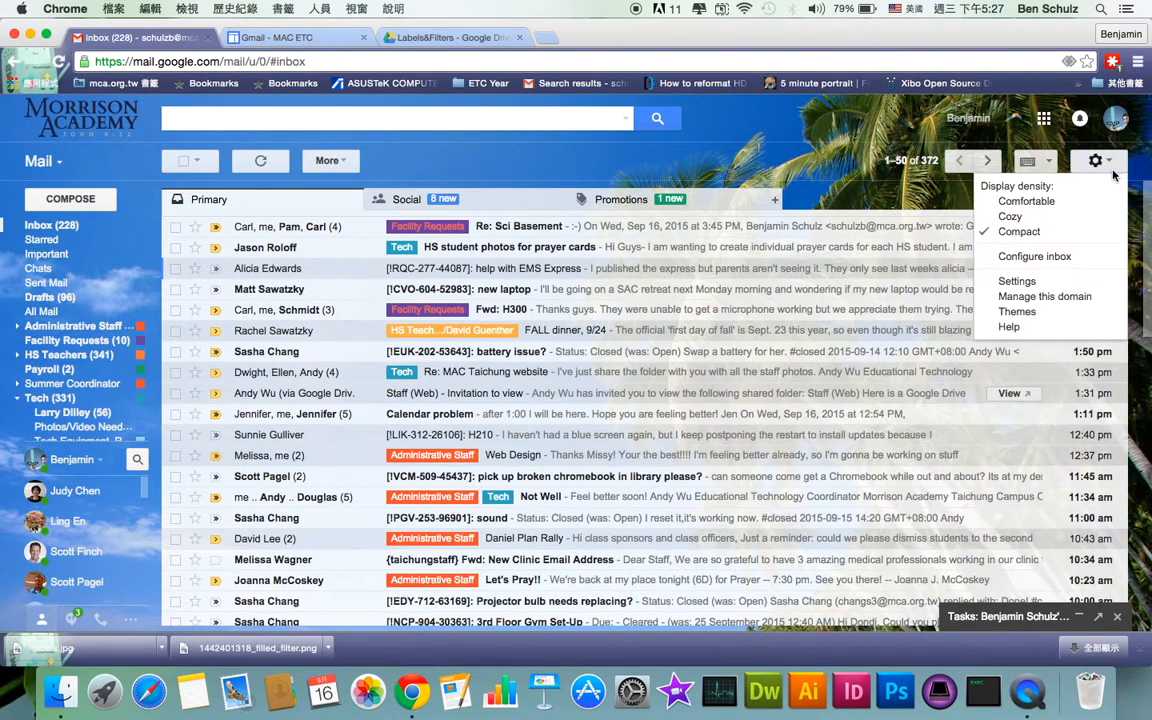
pyautogui.click(1016, 281)
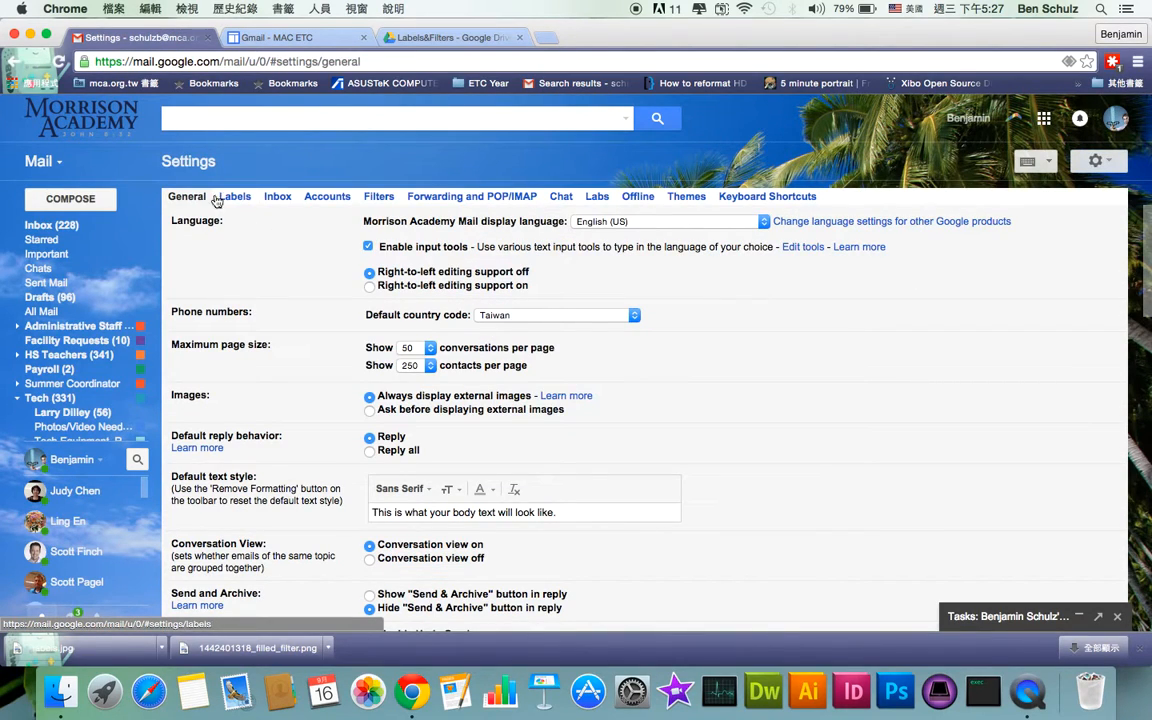
pyautogui.click(377, 197)
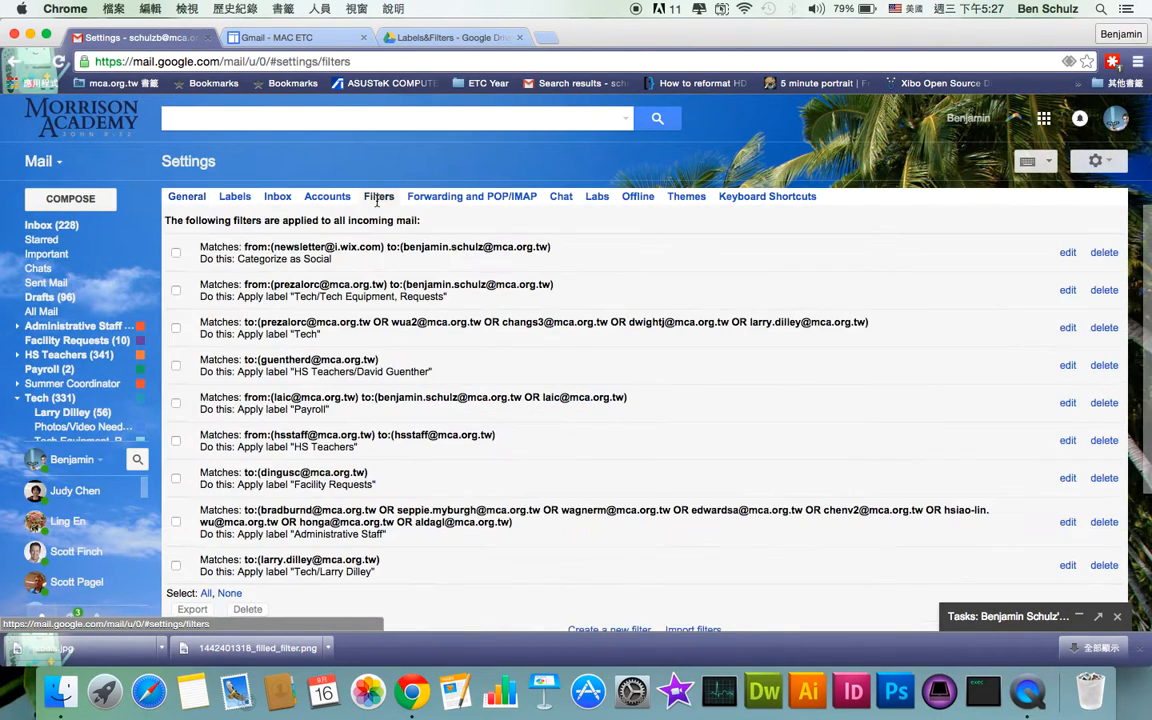
pyautogui.scroll(-3, 340, 378)
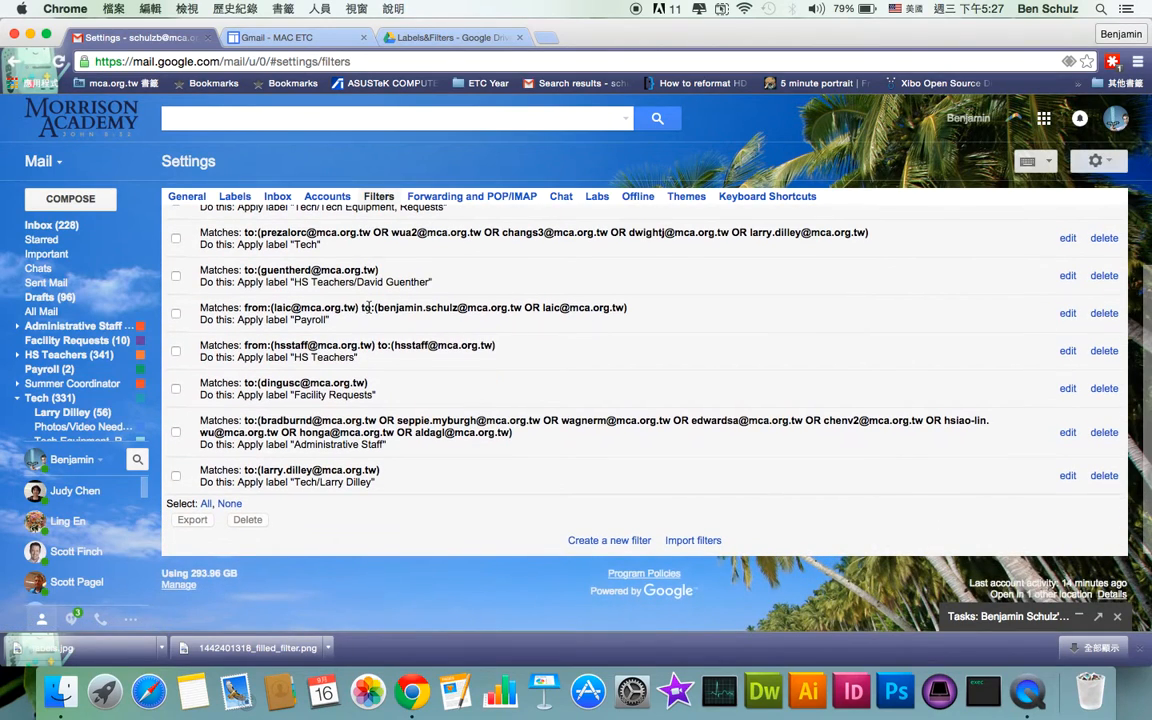
pyautogui.click(610, 541)
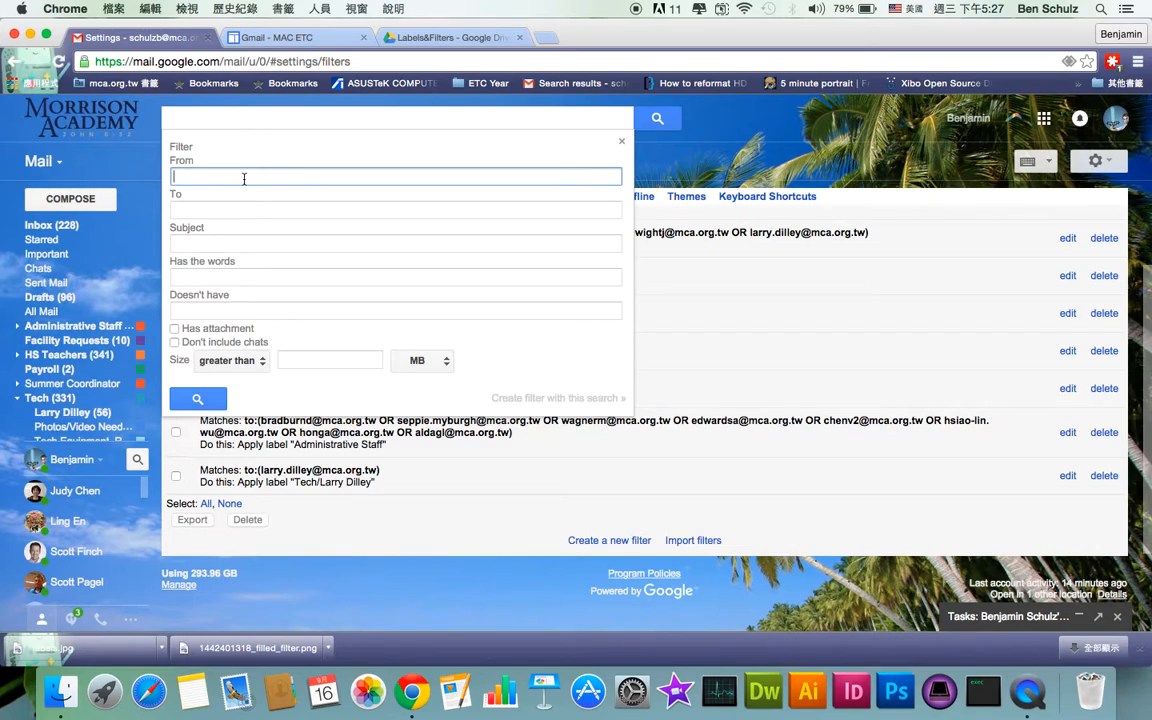
# Step through the To, Subject, Has the words, Doesn't have and size fields, keeping MB
pyautogui.click(221, 215)
pyautogui.click(207, 244)
pyautogui.click(196, 278)
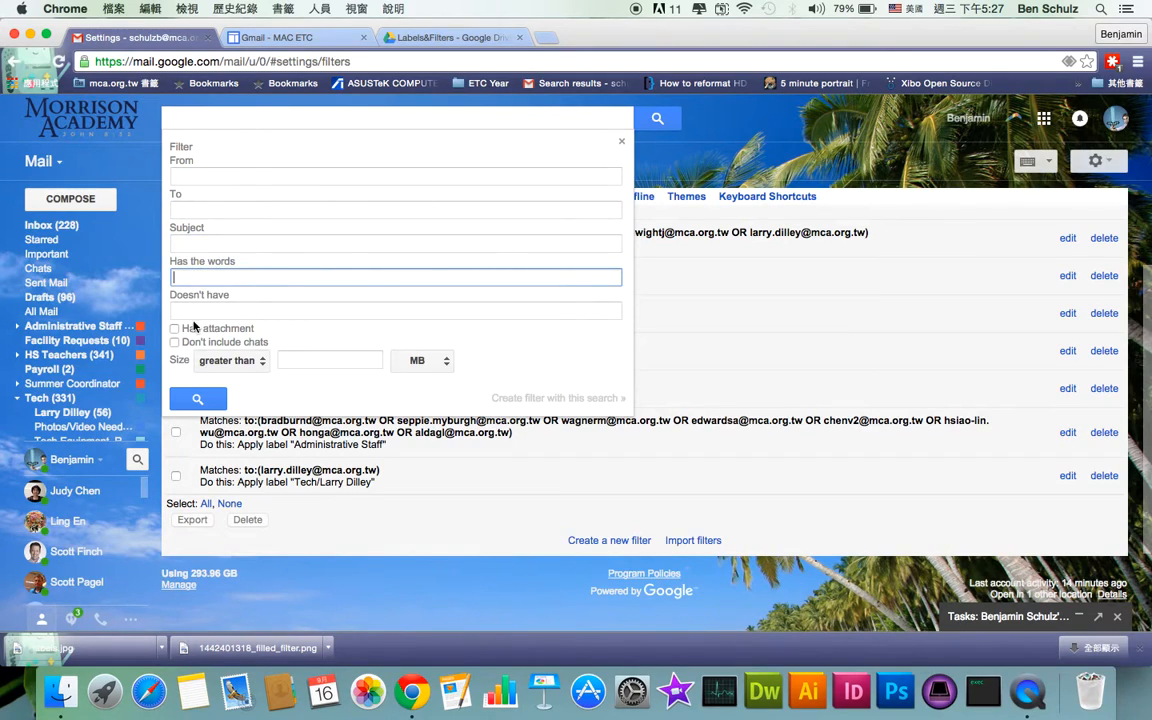
pyautogui.click(180, 311)
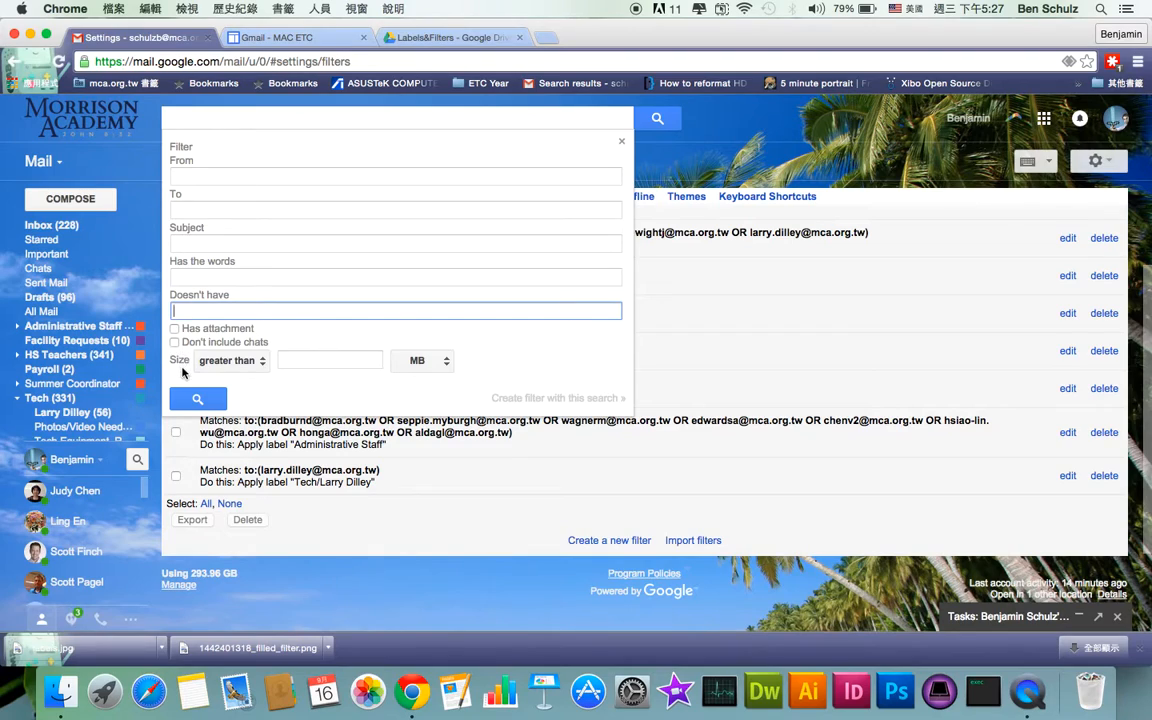
pyautogui.click(240, 361)
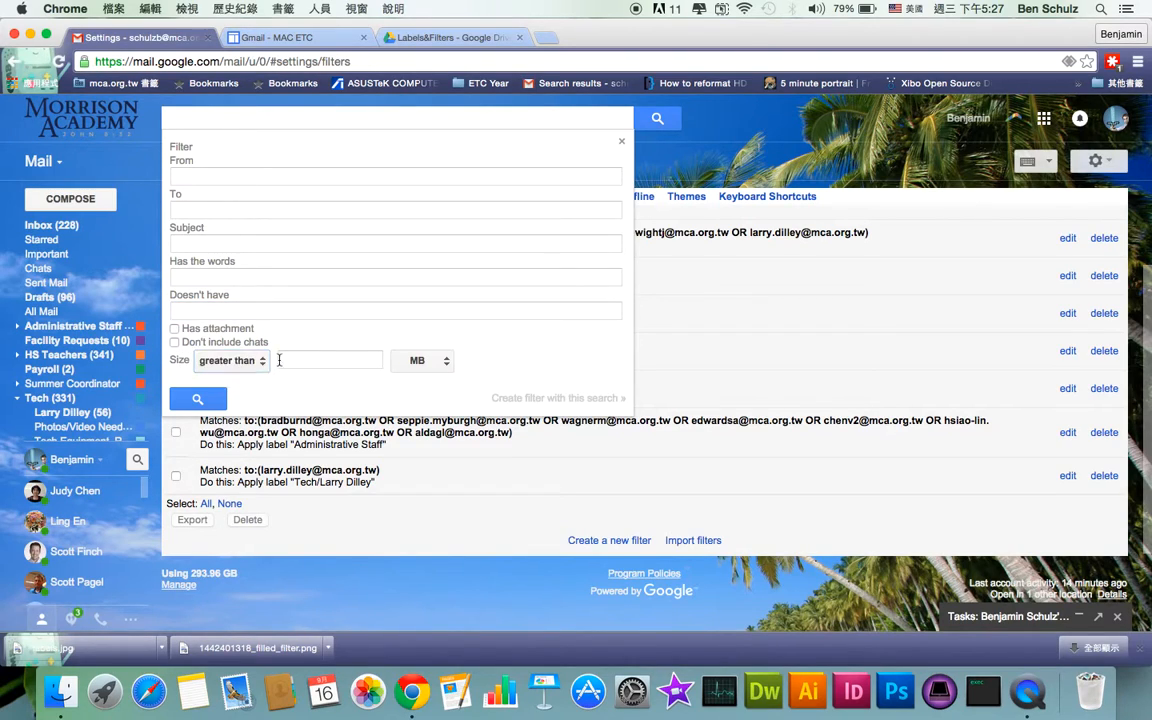
pyautogui.click(444, 362)
pyautogui.click(444, 369)
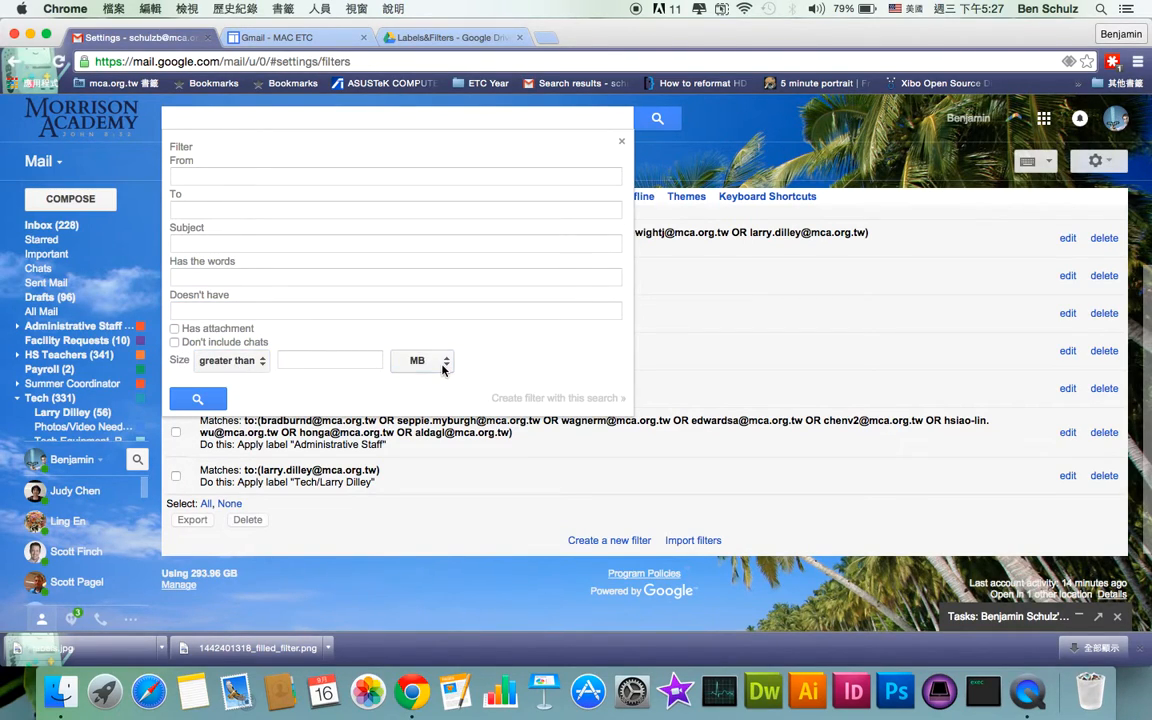
# Set the From criterion to the personal Gmail address and continue to the filter actions
pyautogui.click(218, 178)
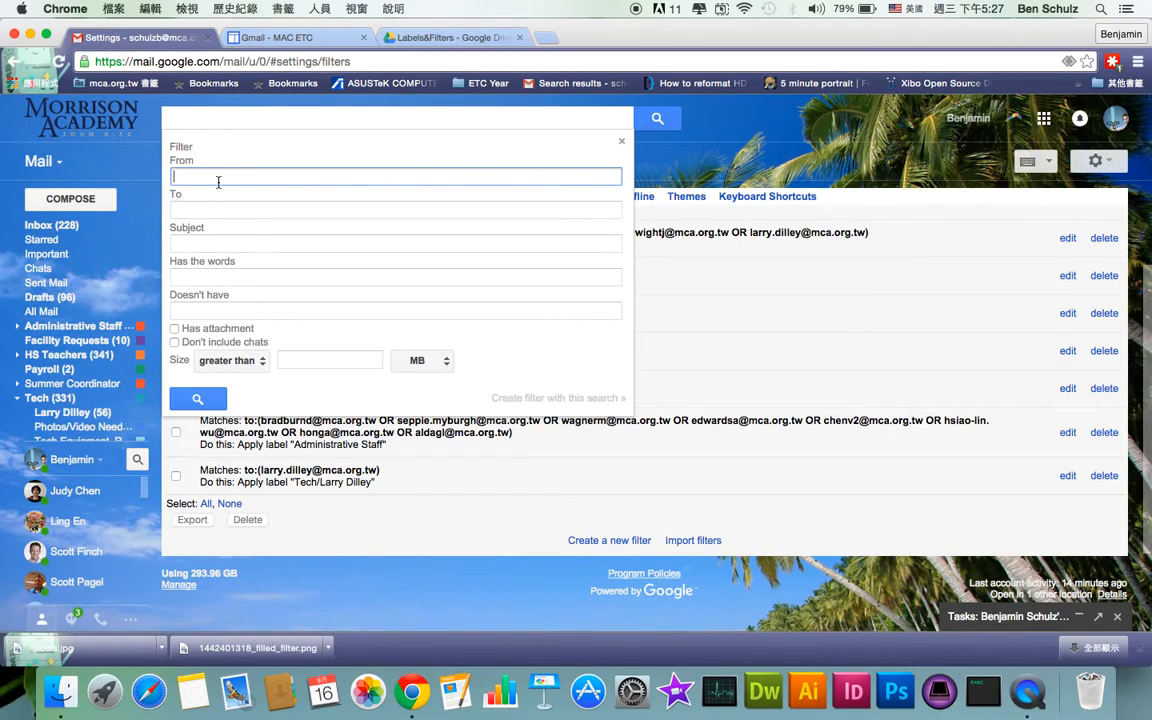
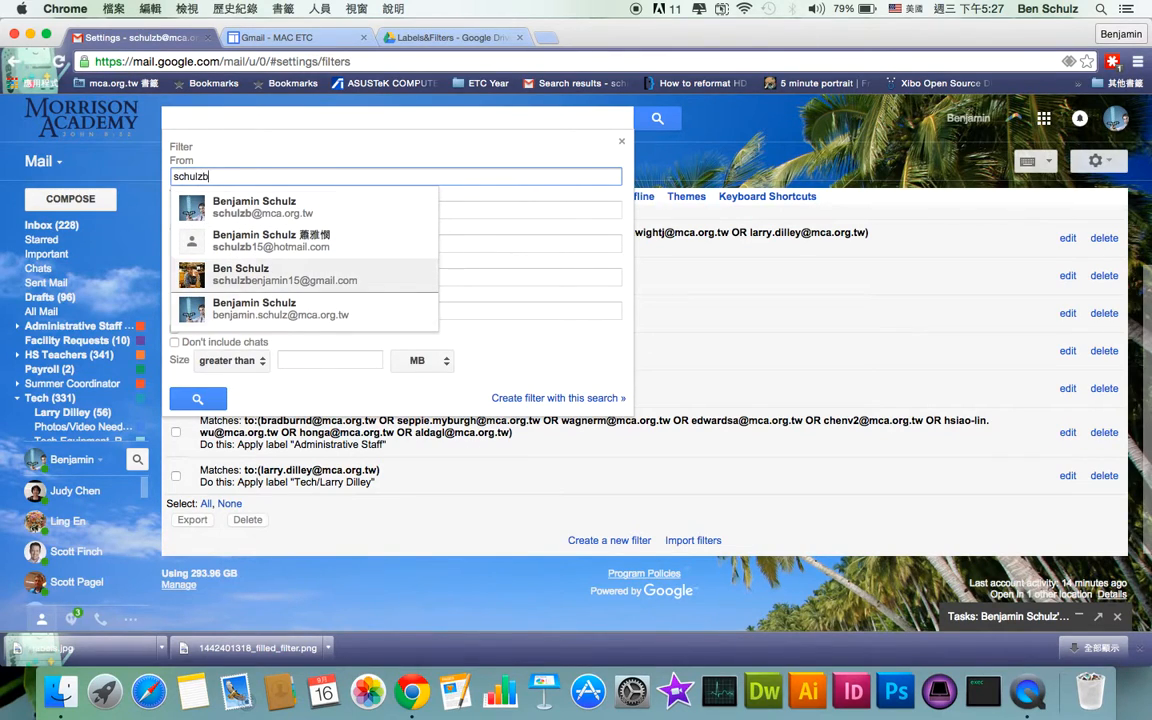
pyautogui.press('Down')
pyautogui.press('Up')
pyautogui.press('Return')
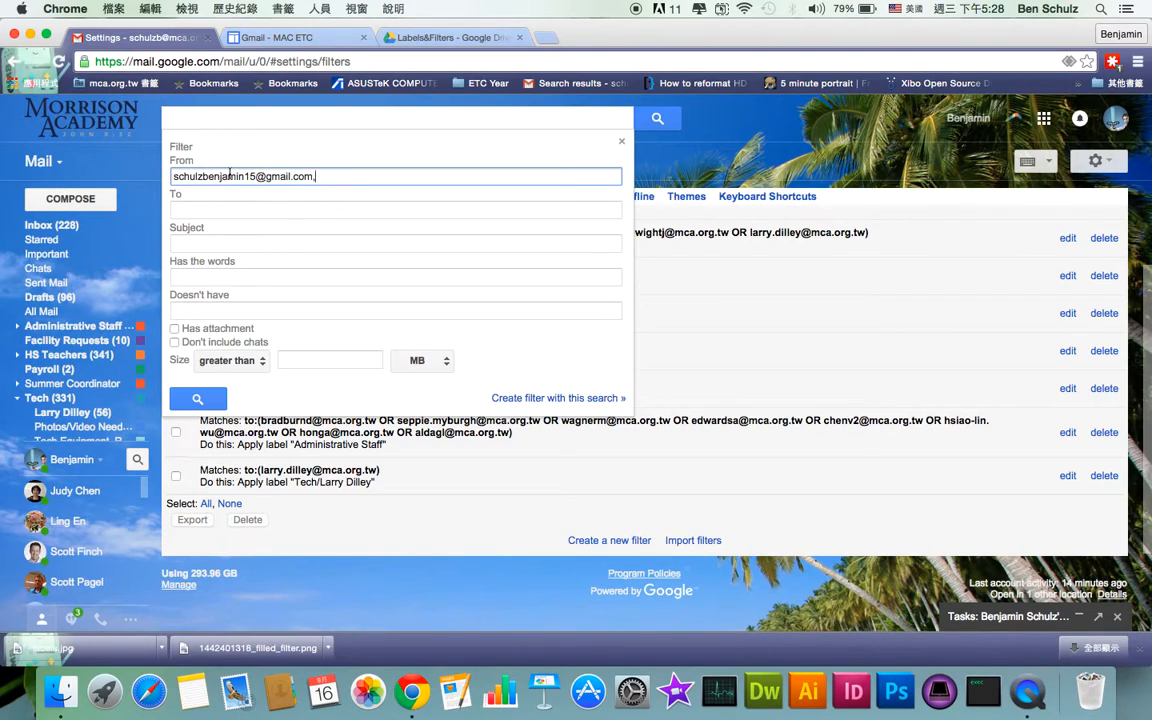
pyautogui.click(188, 276)
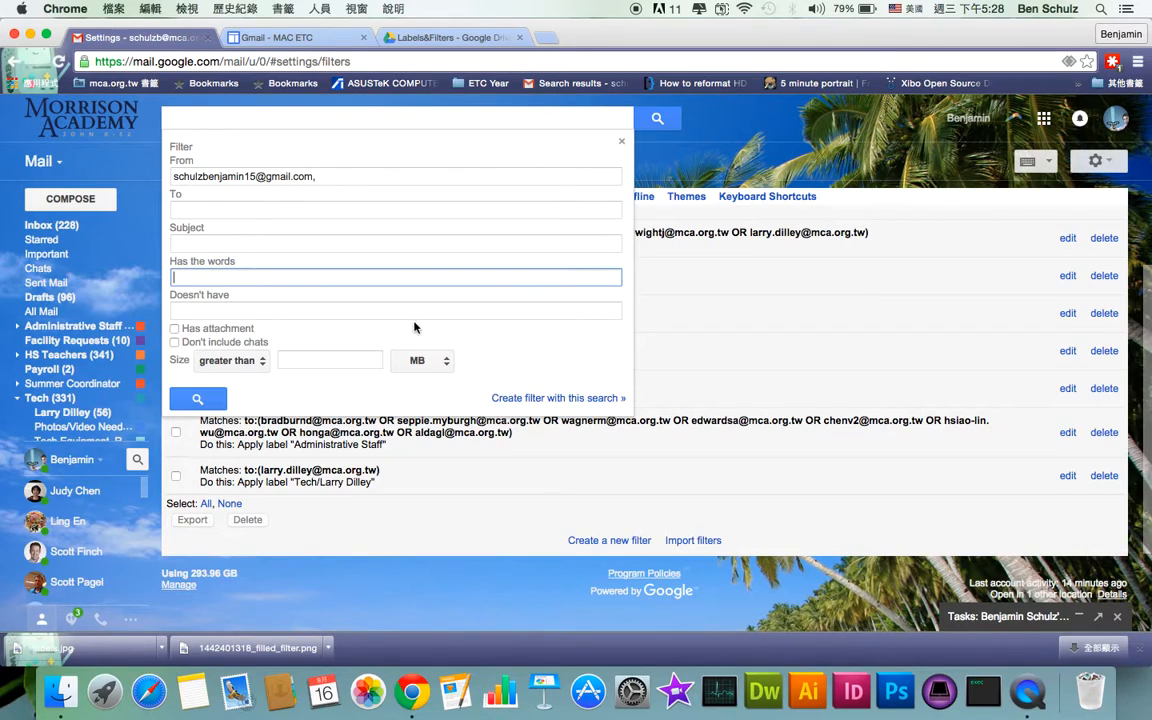
pyautogui.click(515, 400)
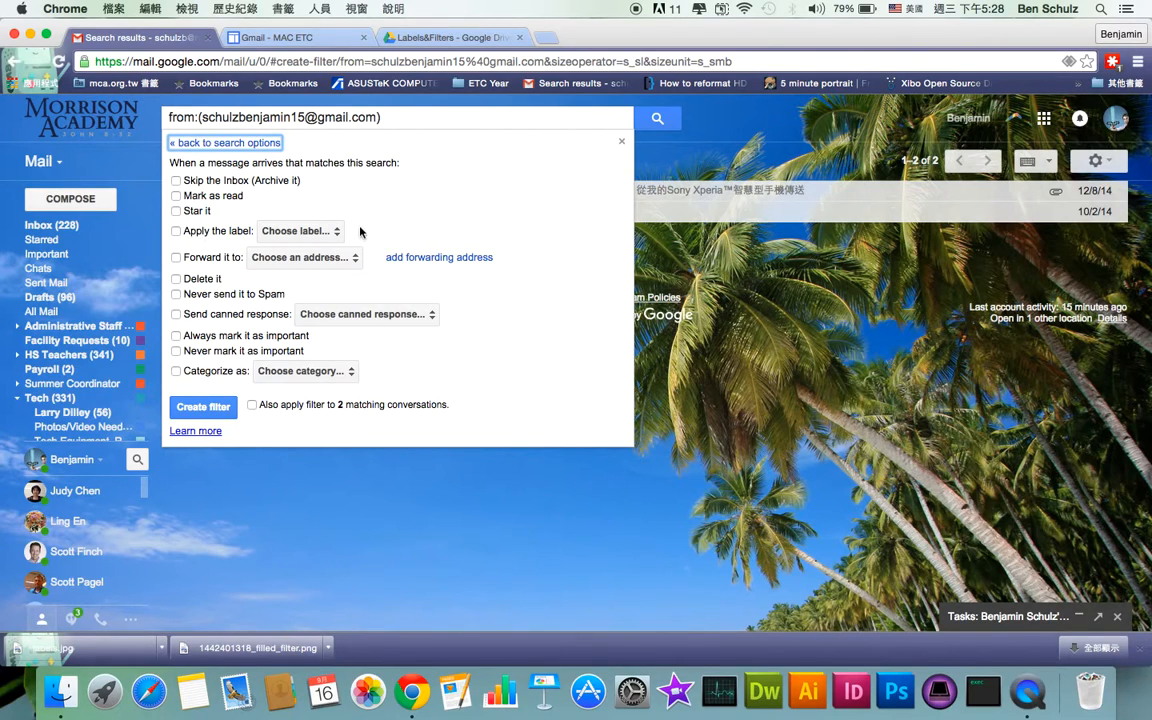
# Review the label, forwarding, category and apply-to-2-existing-conversations options, leaving them unset
pyautogui.click(314, 231)
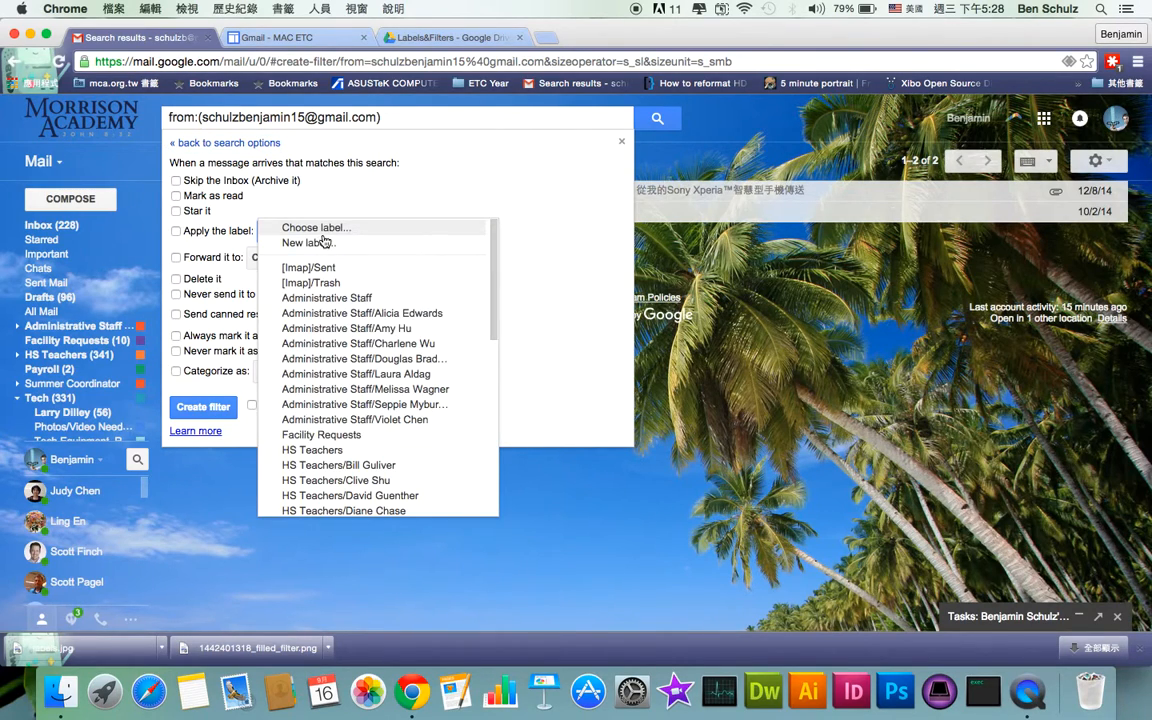
pyautogui.click(287, 177)
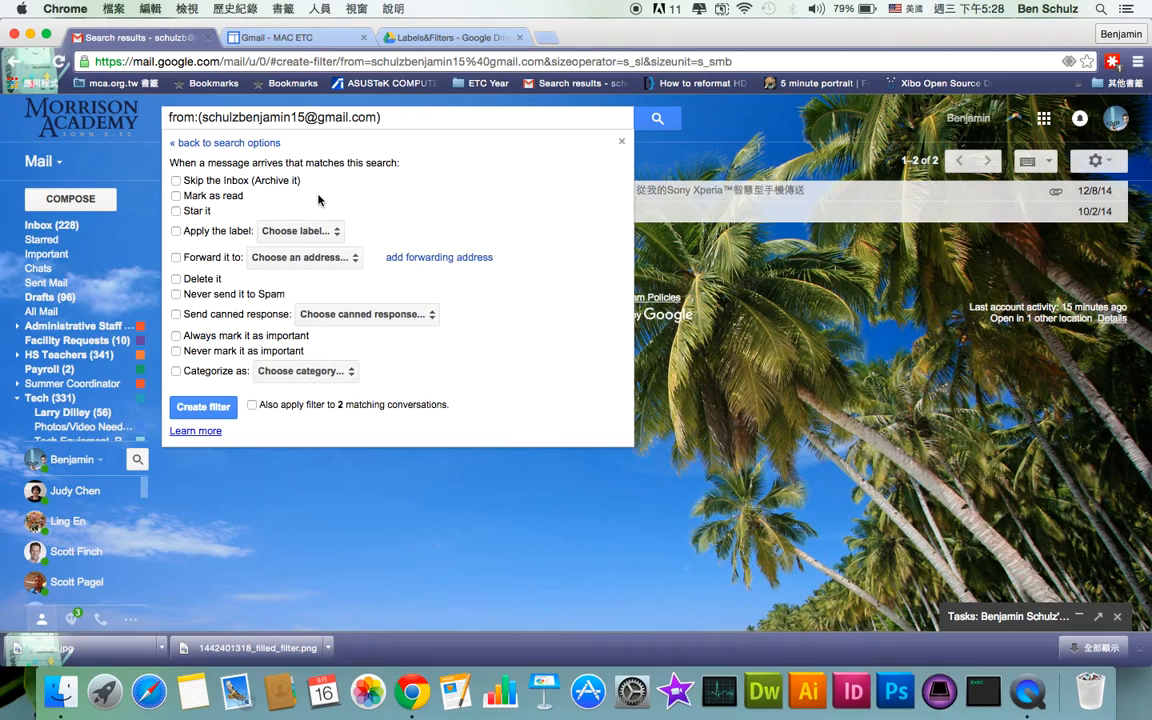
pyautogui.click(290, 258)
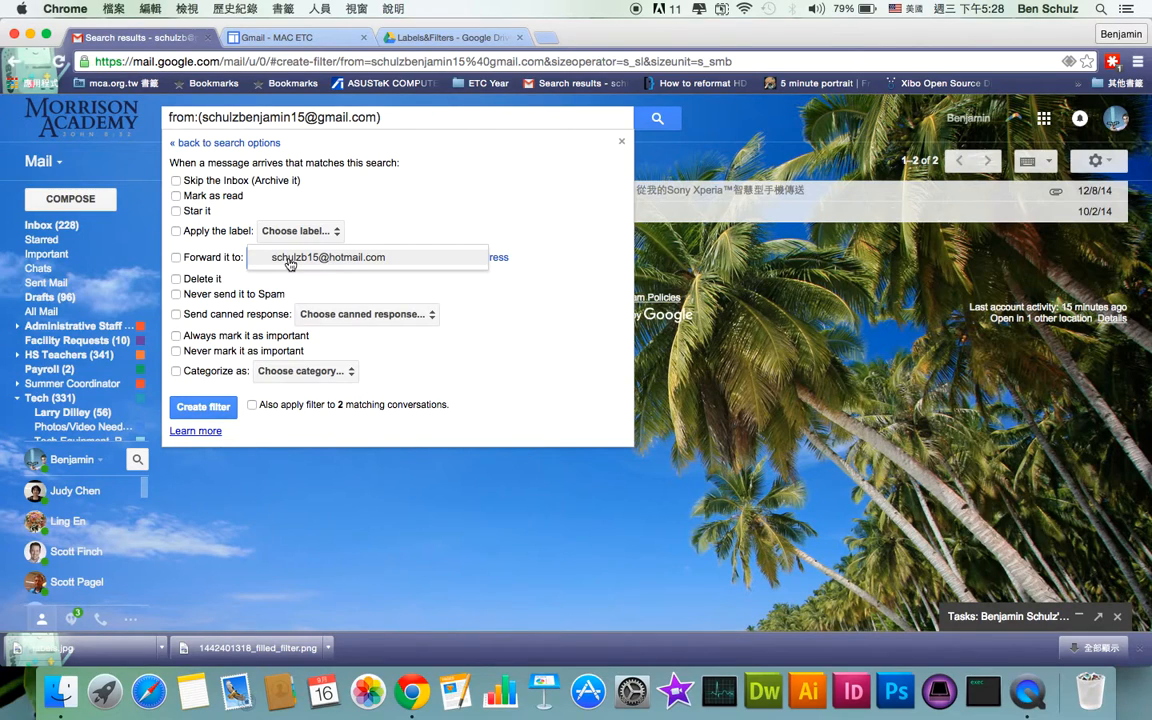
pyautogui.click(289, 258)
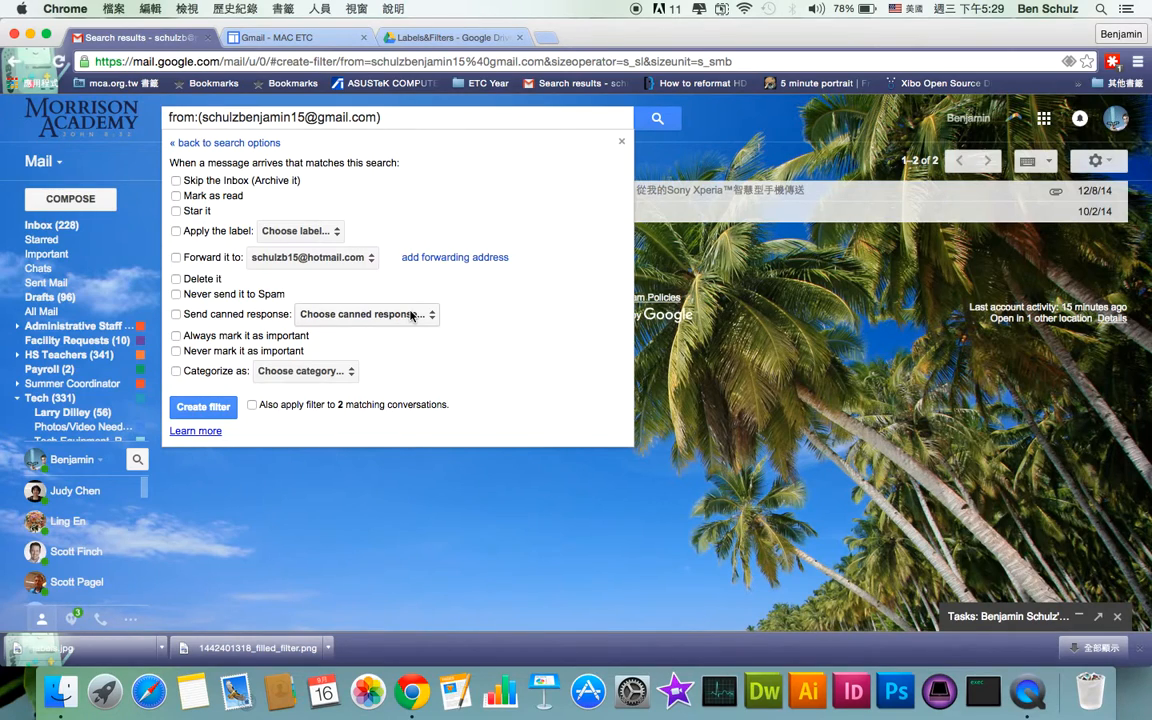
pyautogui.click(290, 371)
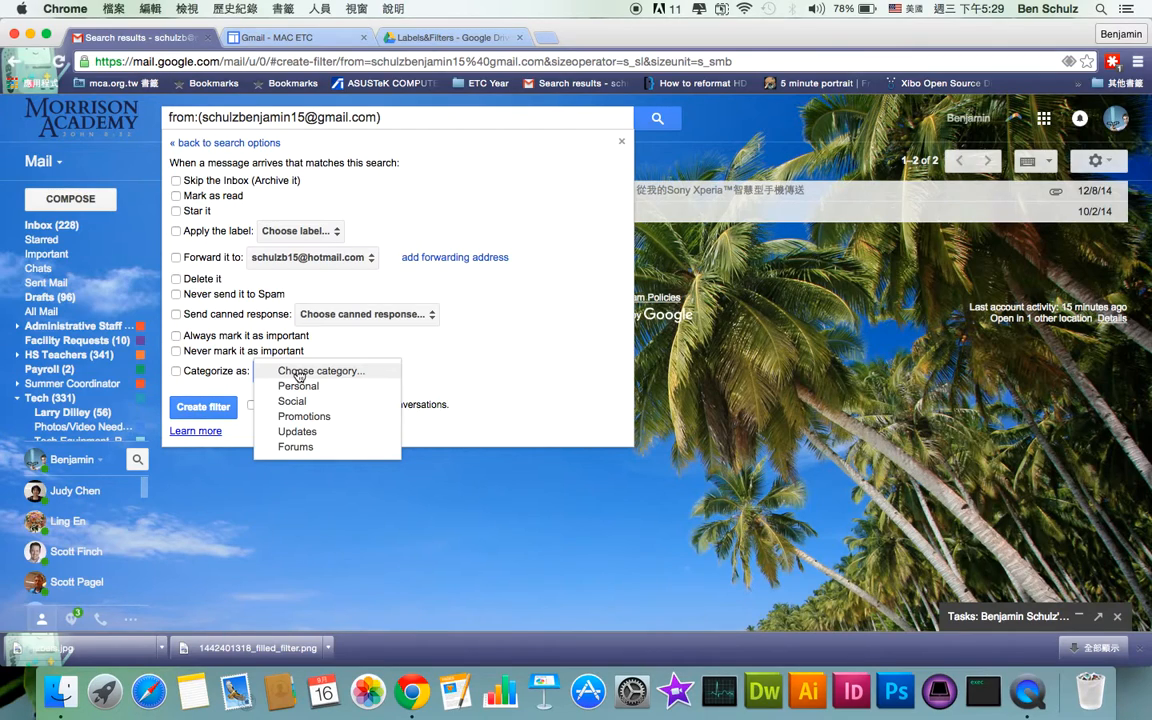
pyautogui.click(299, 372)
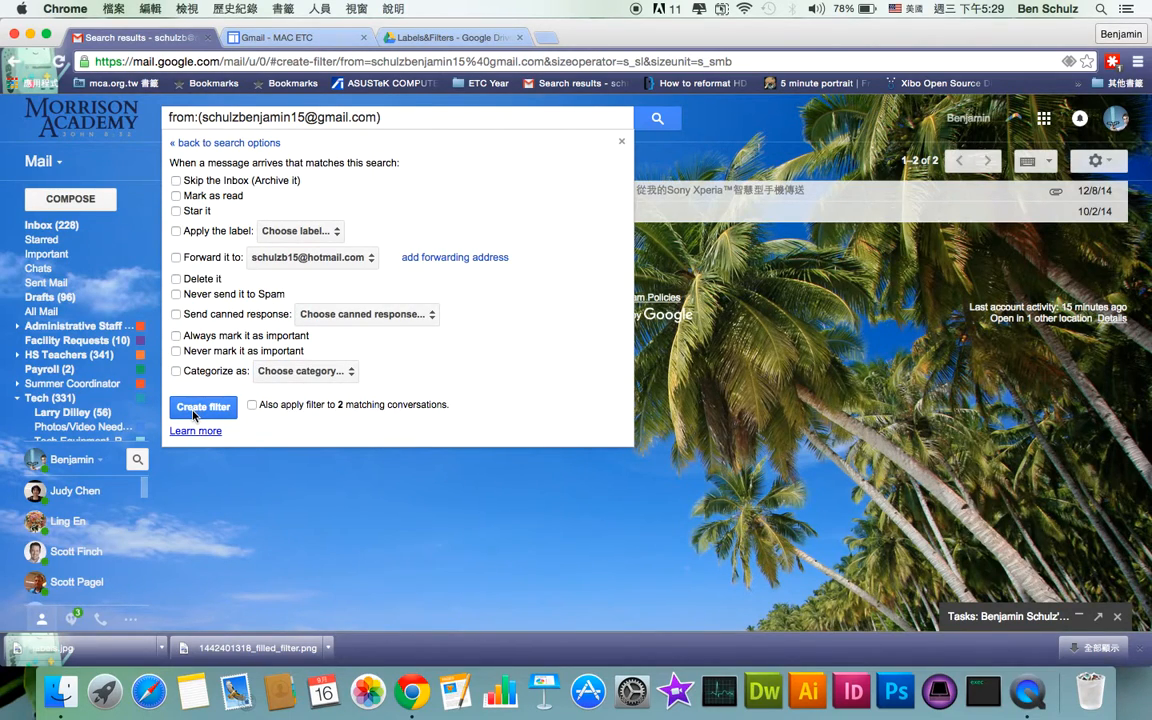
pyautogui.click(252, 406)
pyautogui.click(252, 405)
# Abandon the filter setup, clear the sender search, and reopen Settings on the Labels tab
pyautogui.click(556, 120)
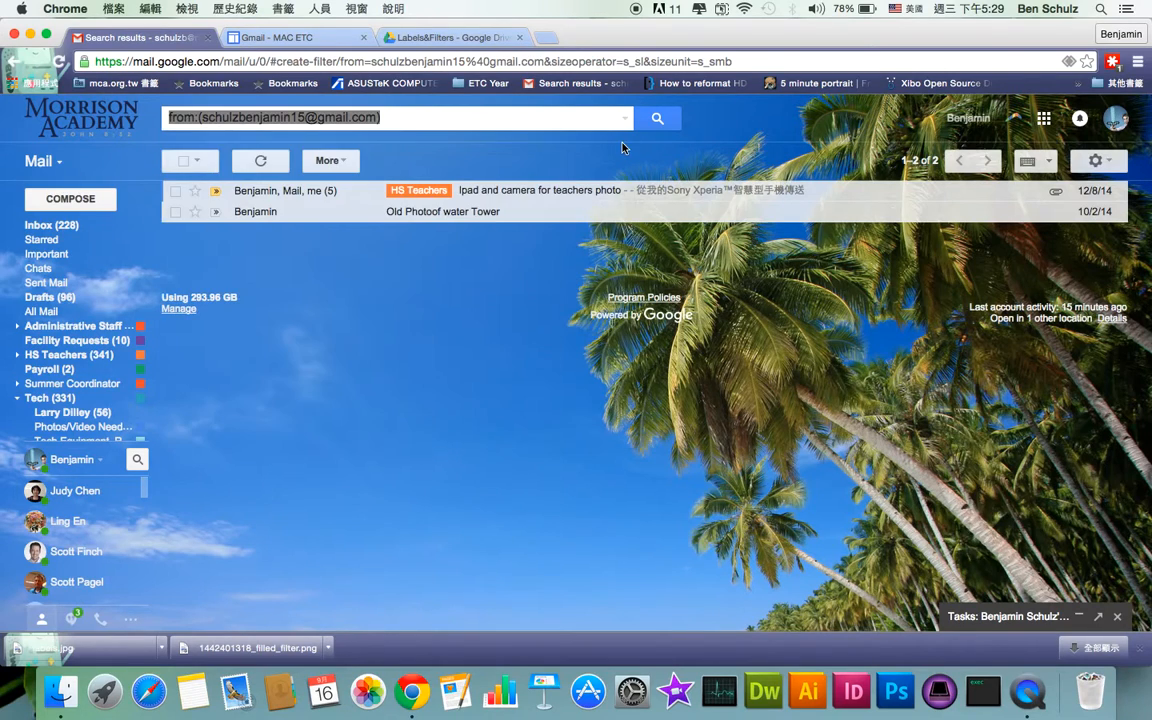
pyautogui.press('BackSpace')
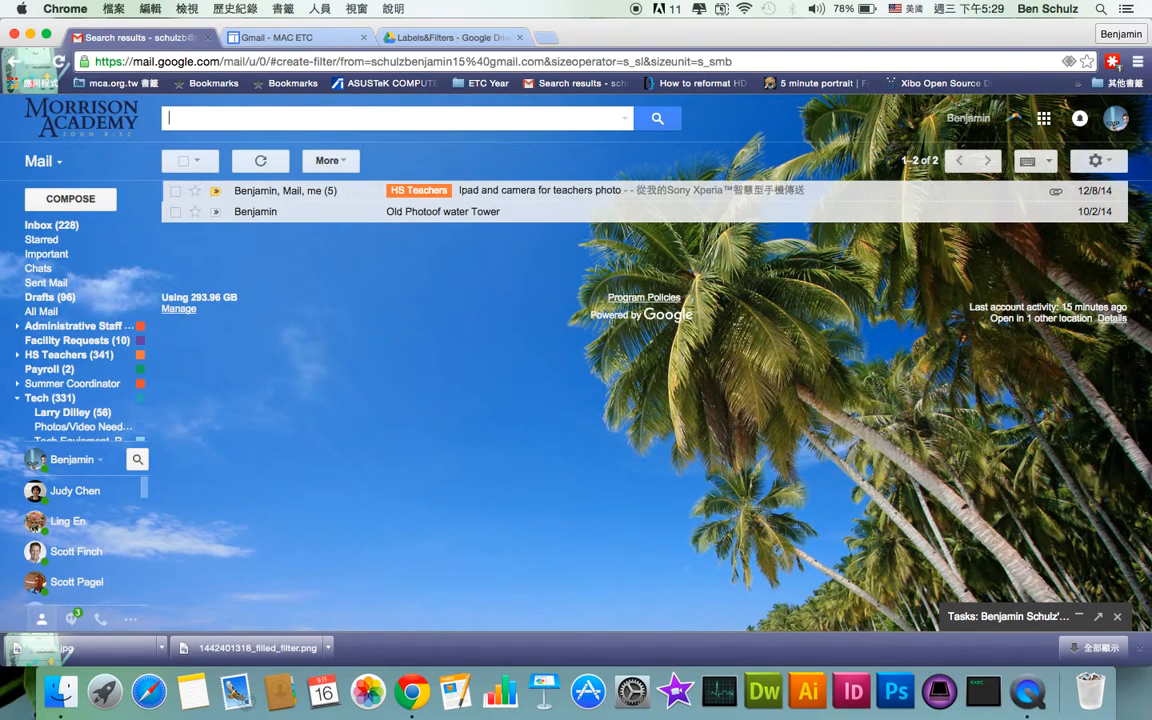
pyautogui.click(62, 226)
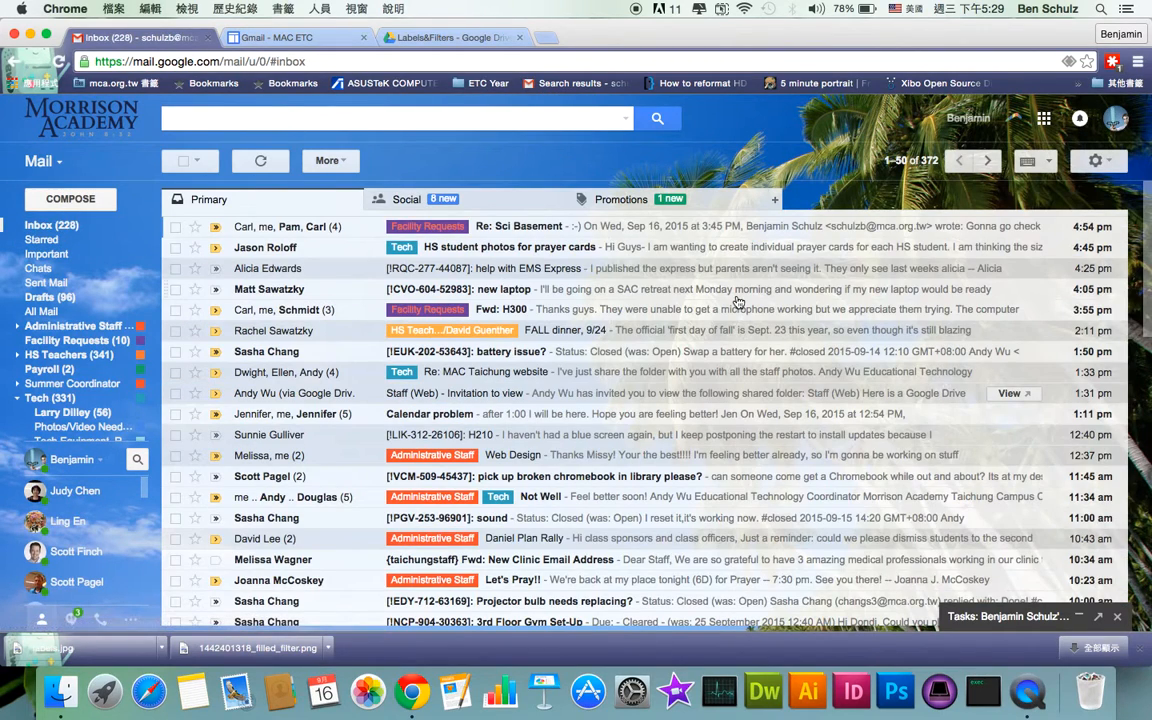
pyautogui.click(1096, 166)
pyautogui.click(1017, 281)
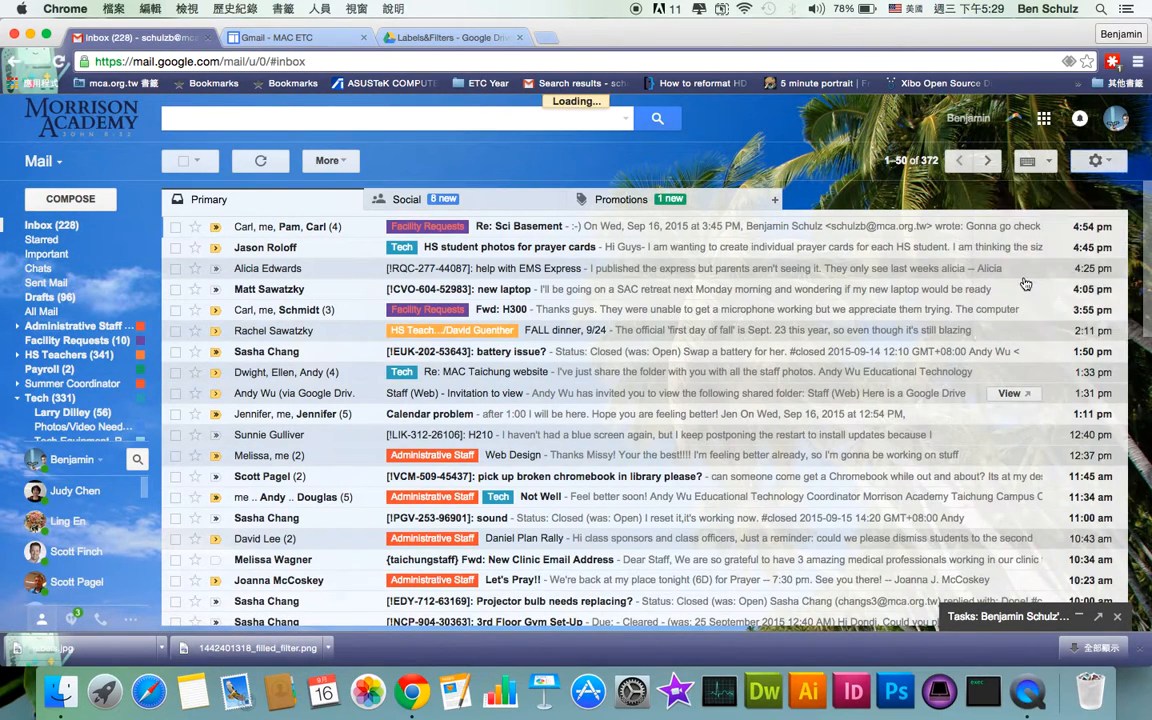
pyautogui.click(237, 197)
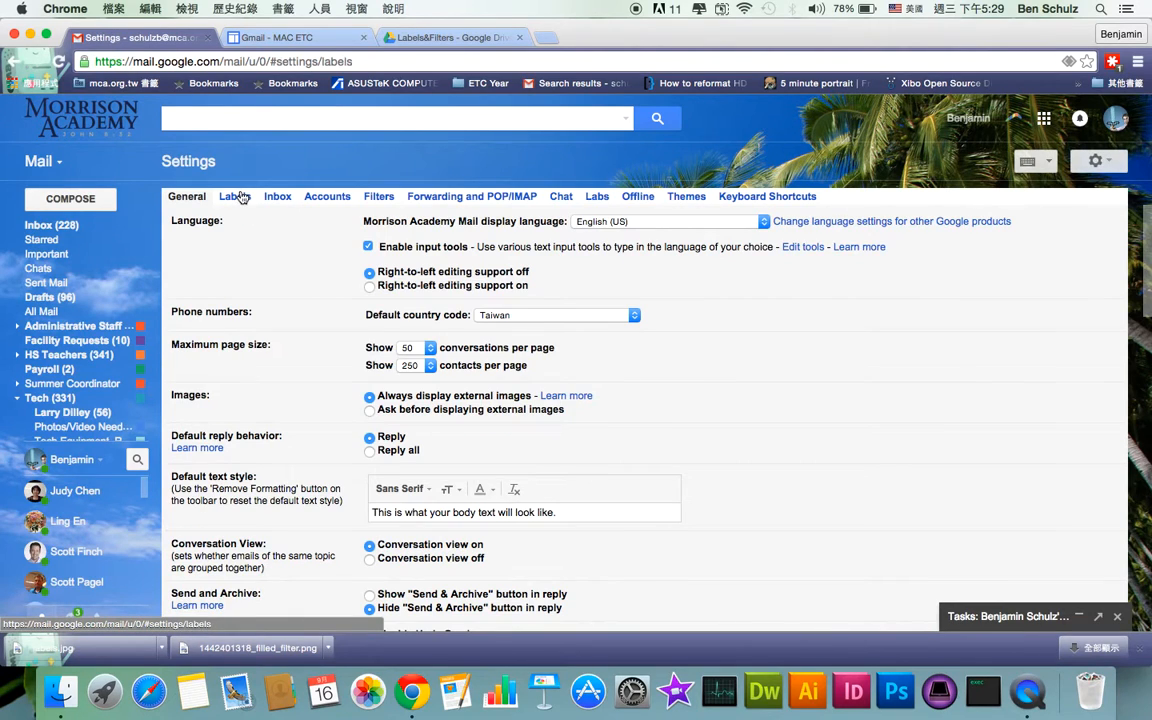
pyautogui.scroll(-10, 256, 469)
pyautogui.scroll(2, 256, 469)
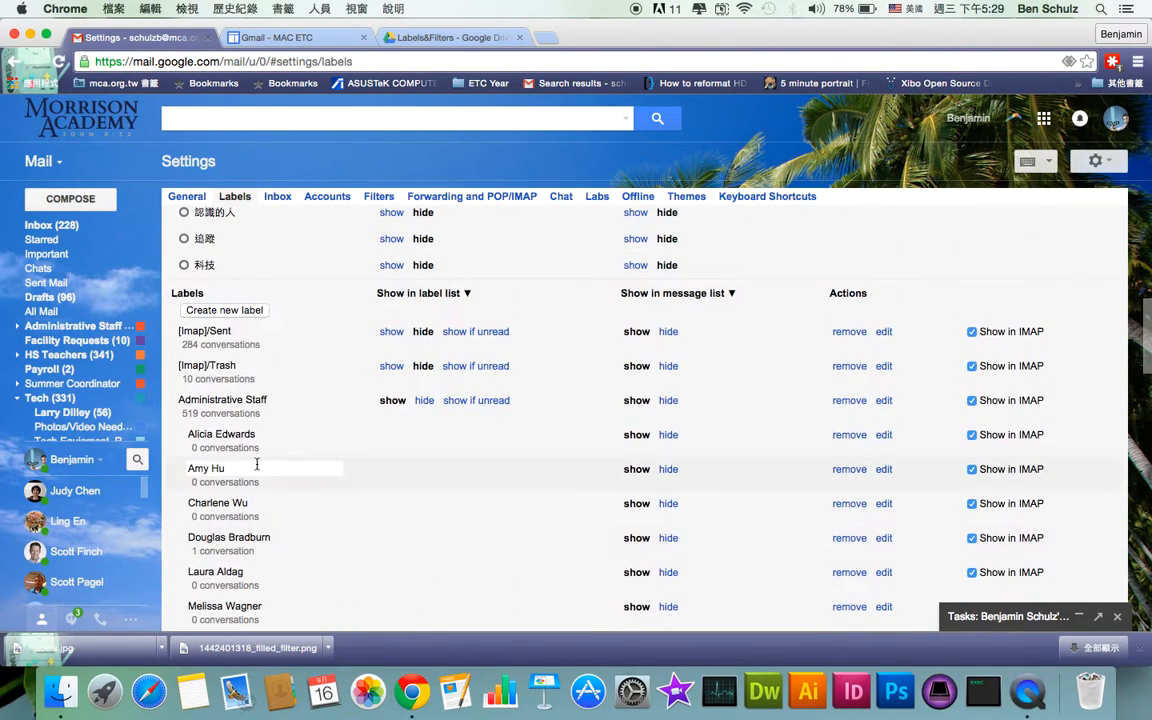
# Create the label 'Tech Tickets' nested under the Tech parent label
pyautogui.click(222, 310)
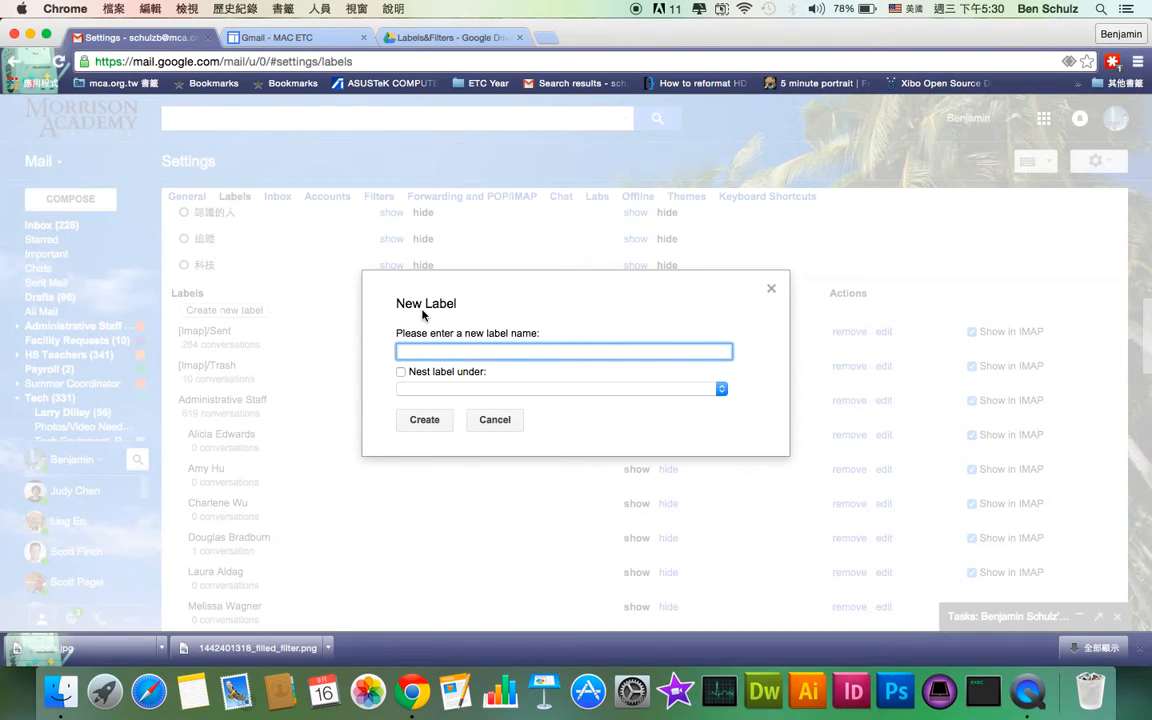
pyautogui.write('Tech Ticker')
pyautogui.write('s')
pyautogui.click(401, 372)
pyautogui.click(427, 389)
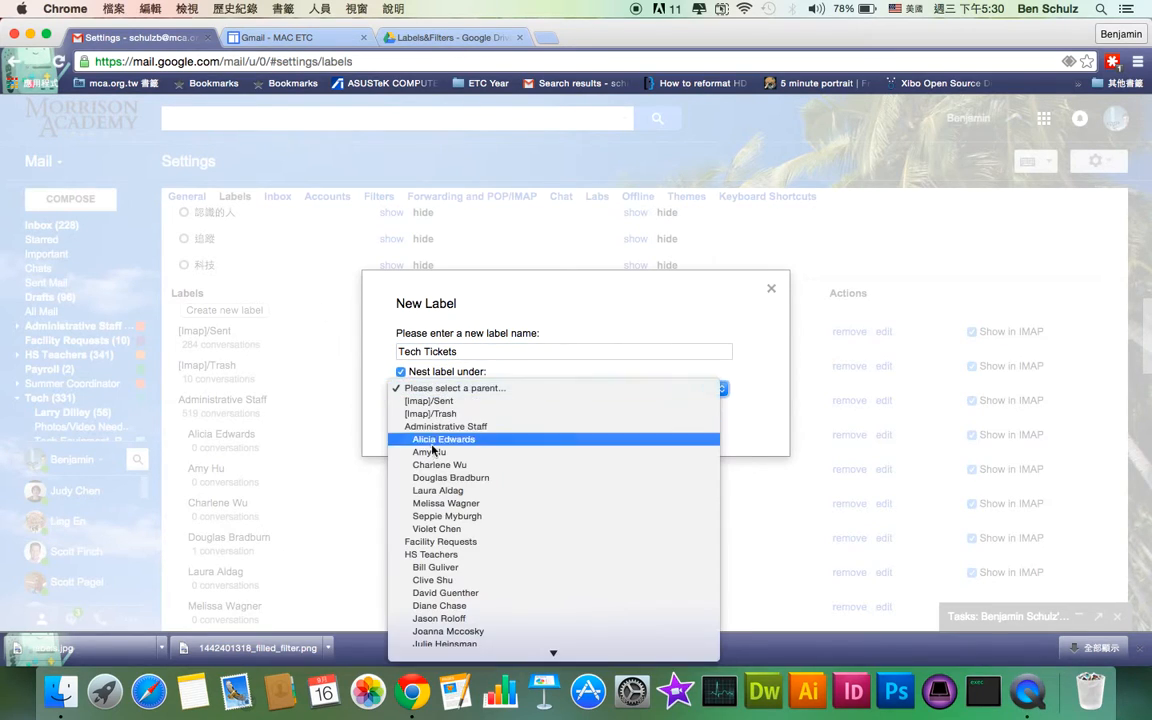
pyautogui.scroll(-5, 427, 433)
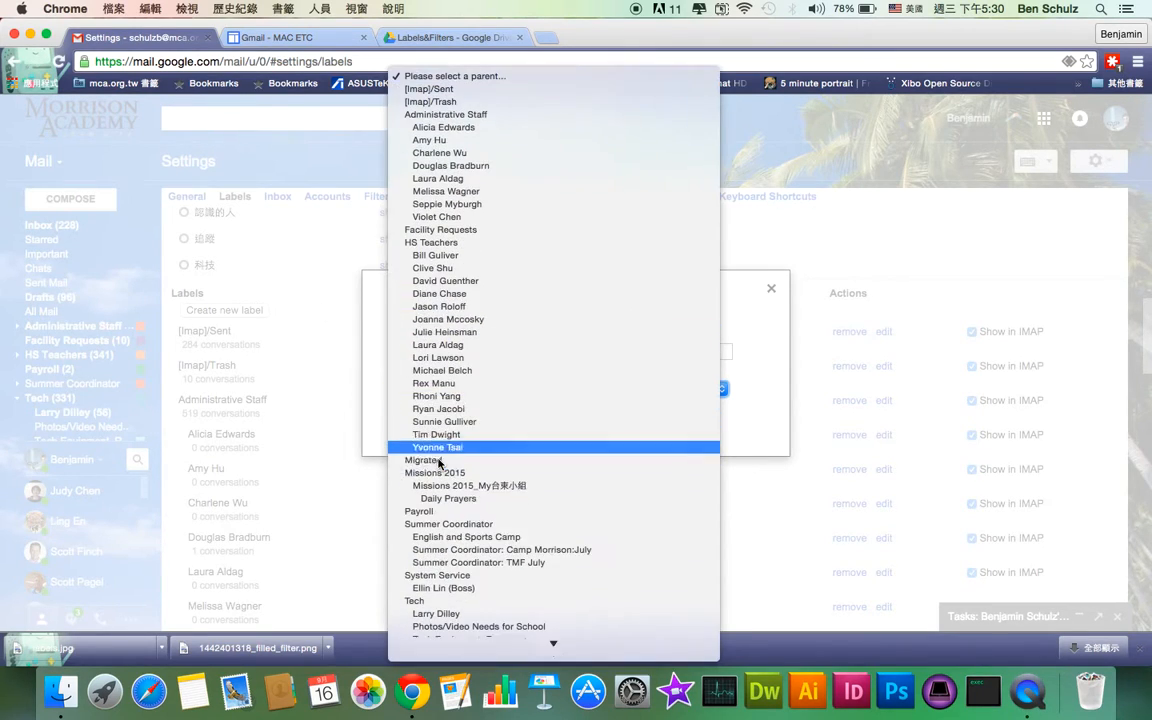
pyautogui.click(452, 601)
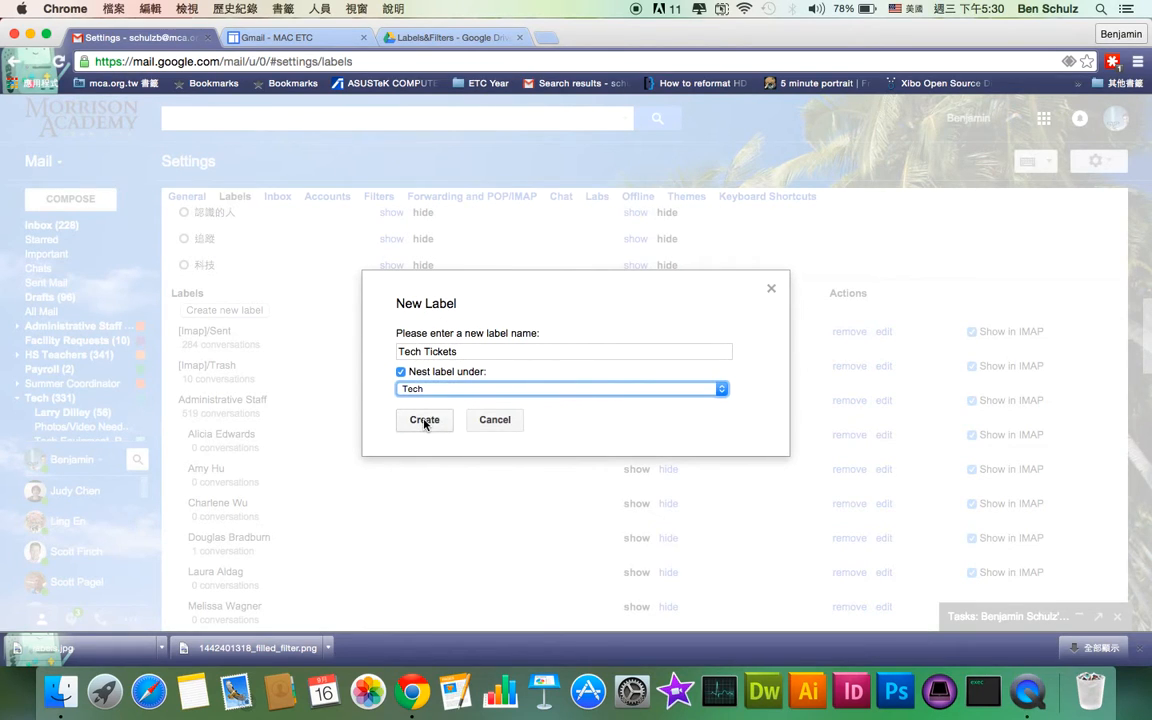
pyautogui.click(424, 420)
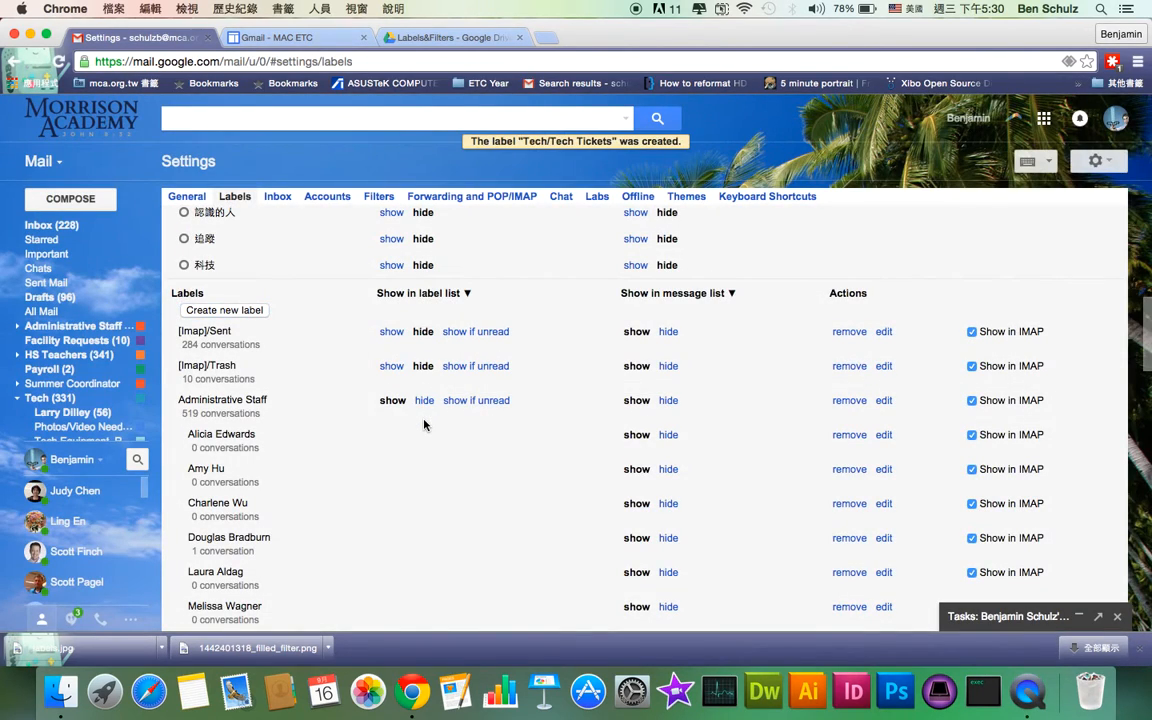
# Give the Tech/Tech Tickets label a new colour swatch and show the Filters settings page
pyautogui.moveTo(31, 317)
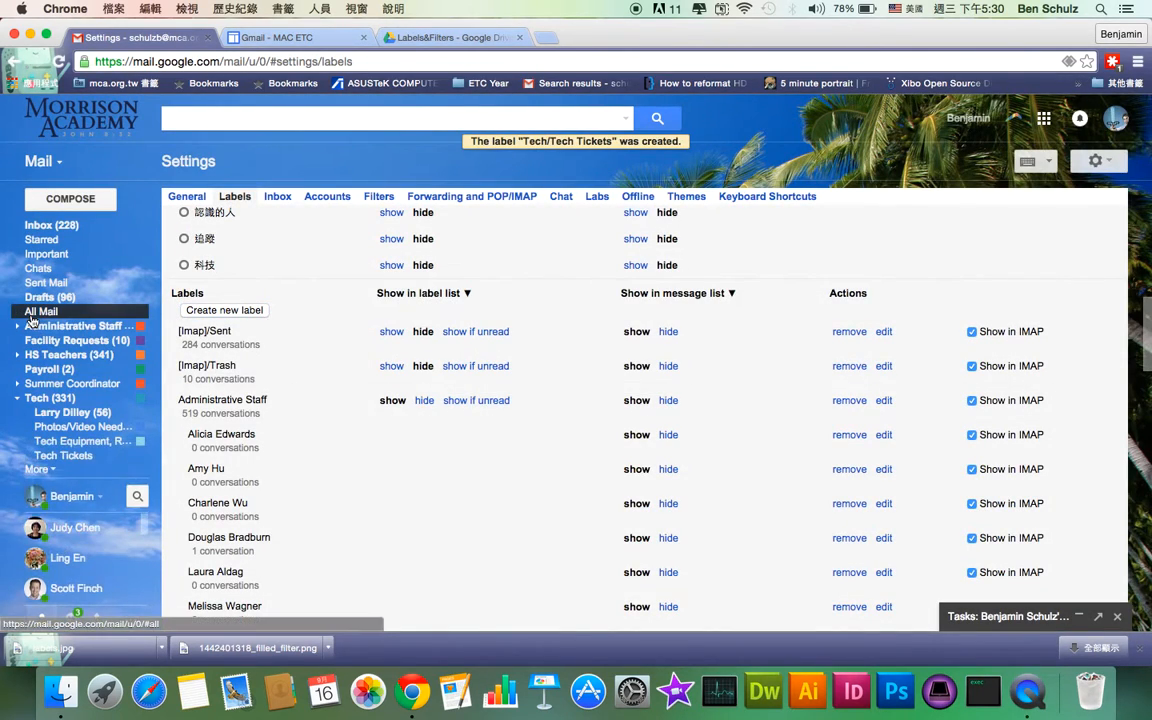
pyautogui.click(141, 456)
pyautogui.moveTo(240, 474)
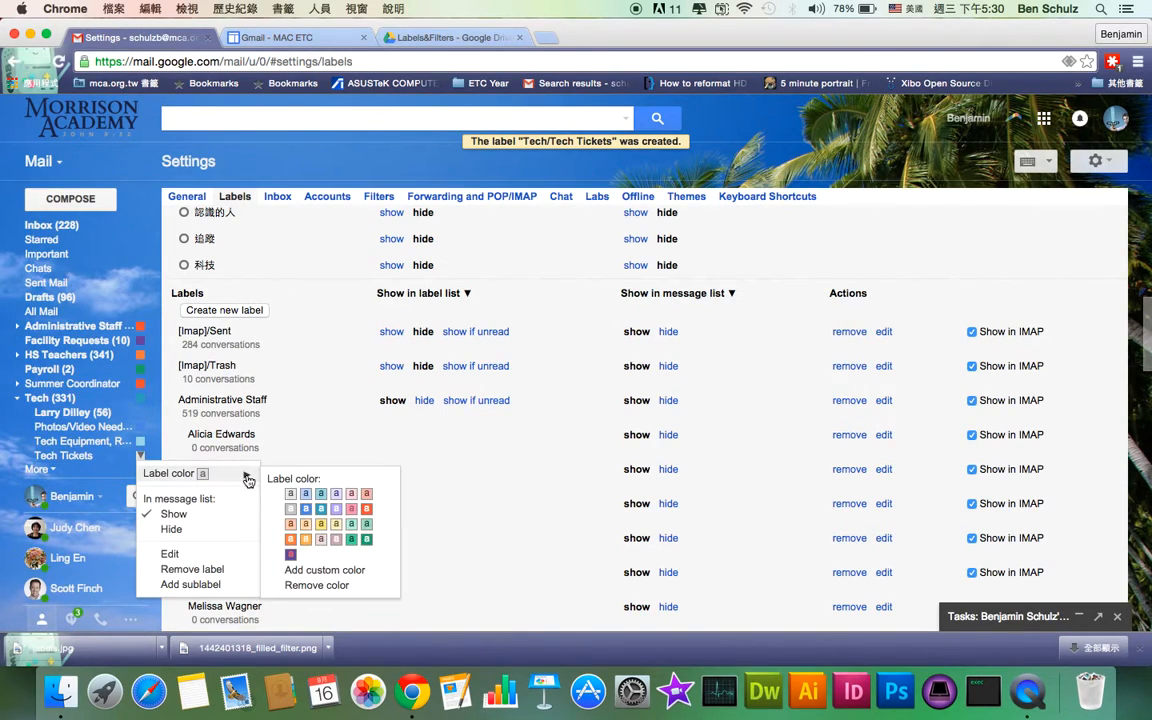
pyautogui.click(307, 497)
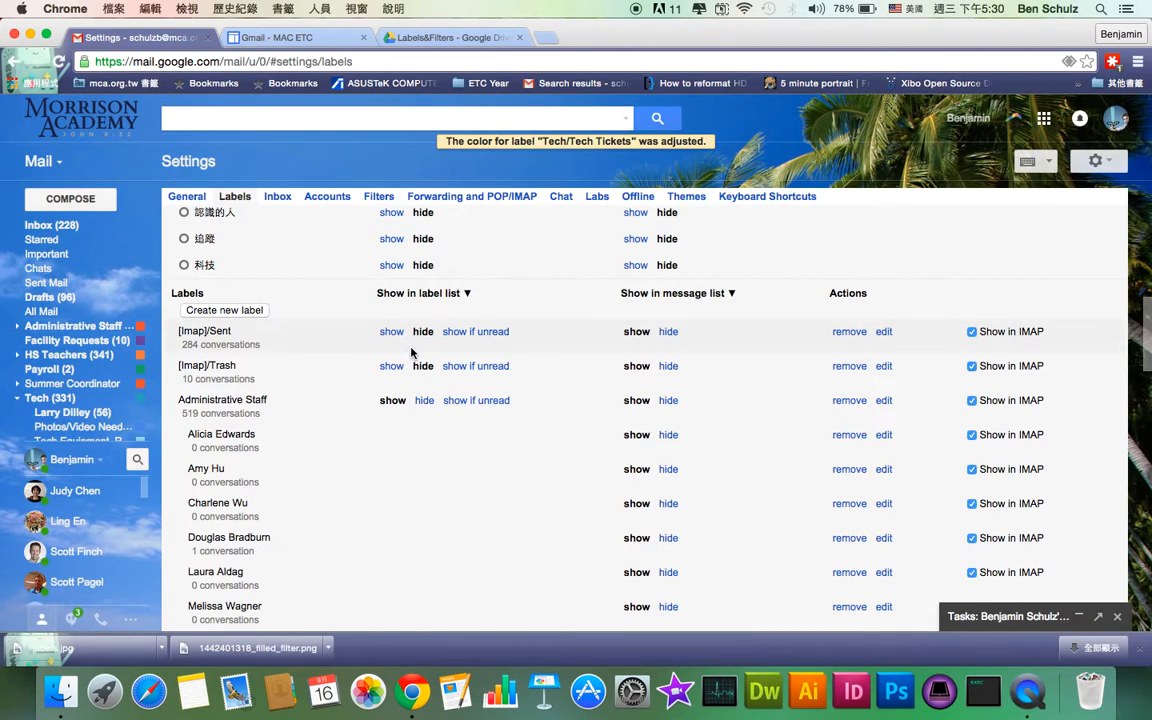
pyautogui.click(379, 196)
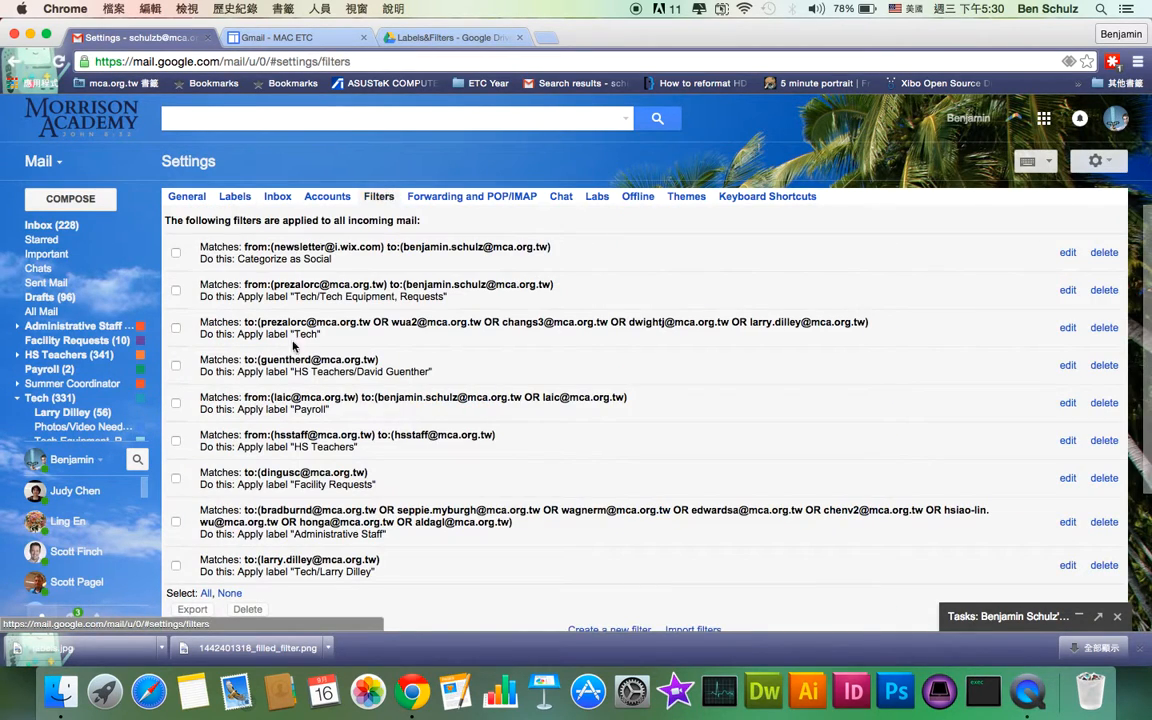
# Select a support ticket email in the Inbox to base a sender-matching filter on
pyautogui.scroll(-5, 316, 468)
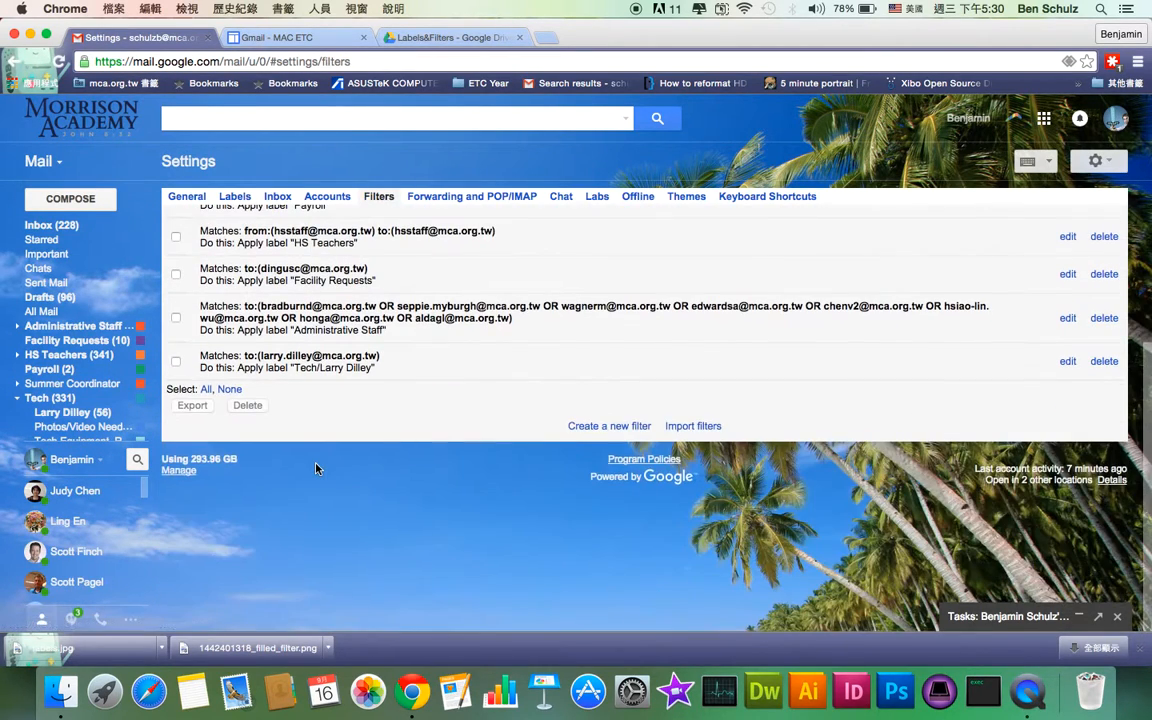
pyautogui.click(600, 426)
pyautogui.click(564, 125)
pyautogui.click(60, 228)
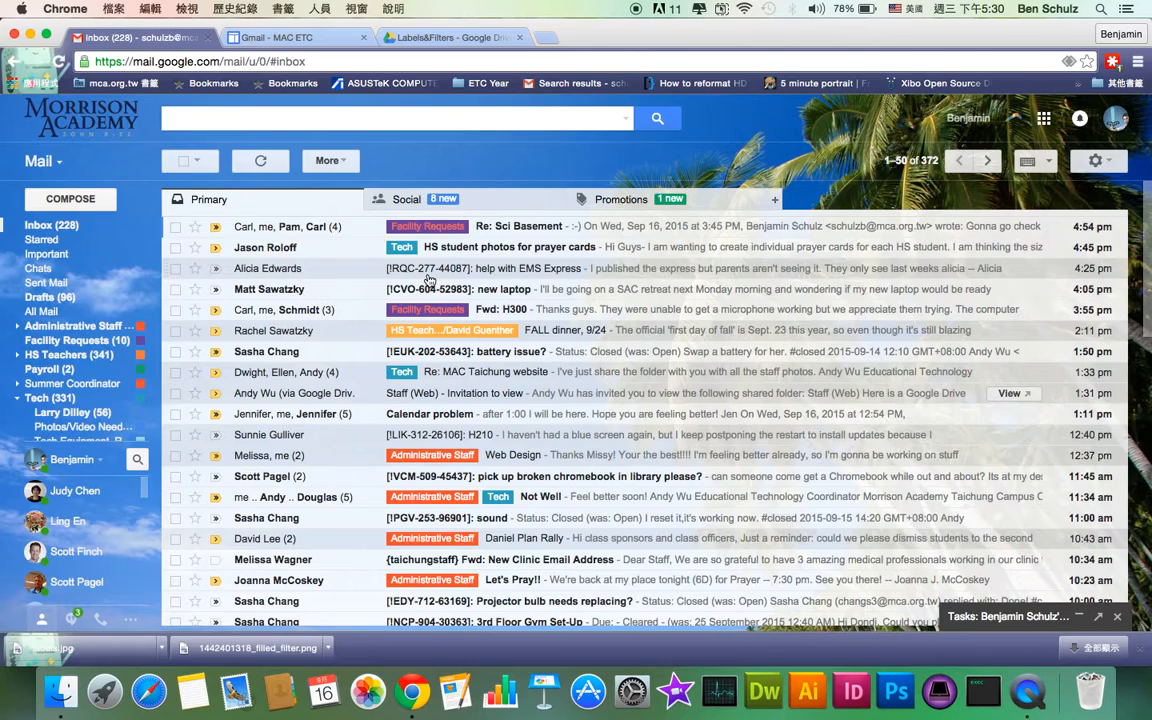
pyautogui.click(175, 269)
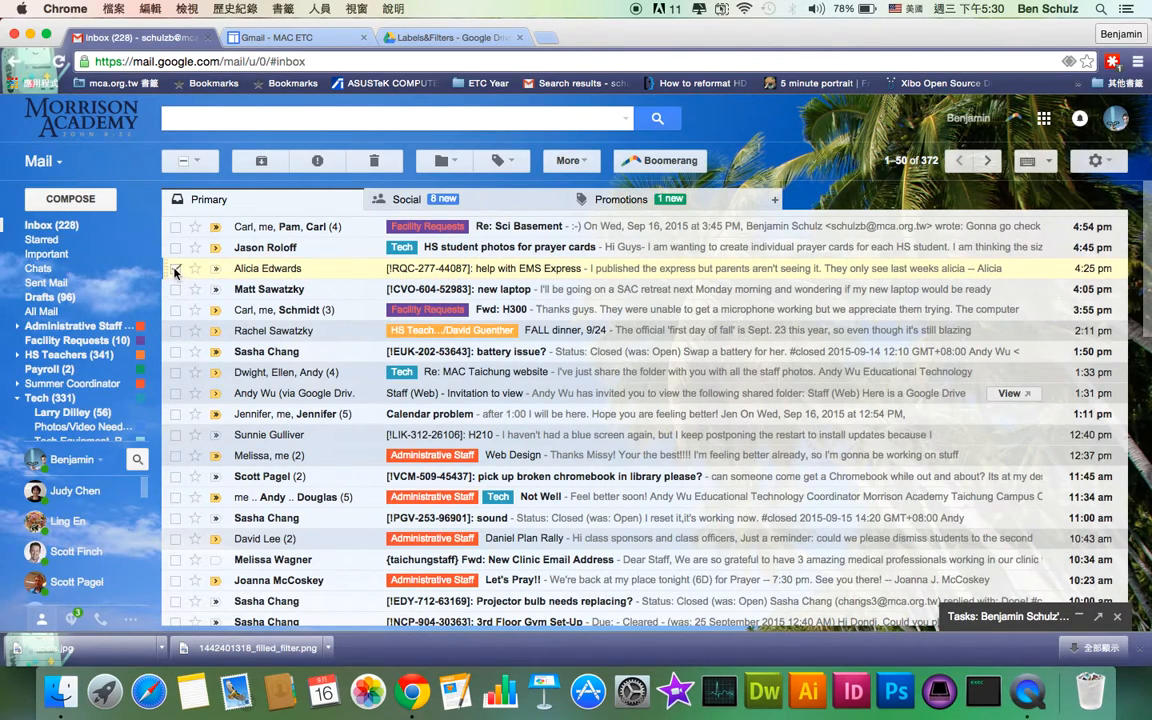
pyautogui.click(586, 161)
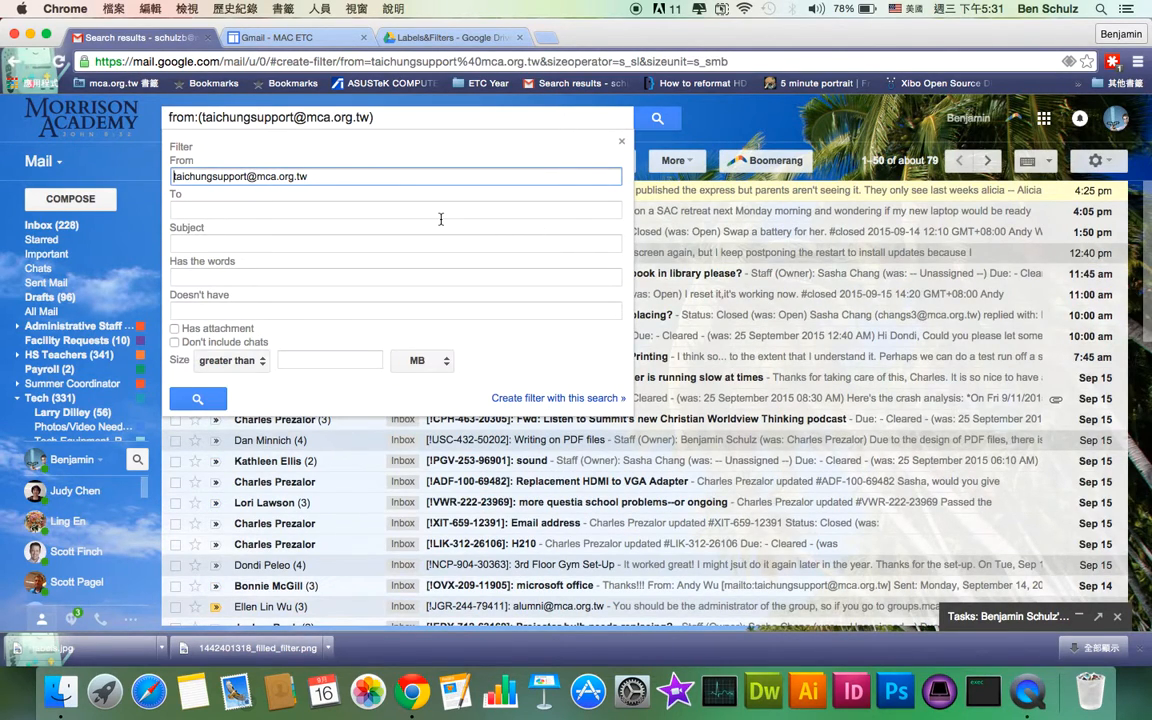
# Have the filter apply the Tech/Tech Tickets label, also to existing matching conversations, and save it
pyautogui.click(520, 399)
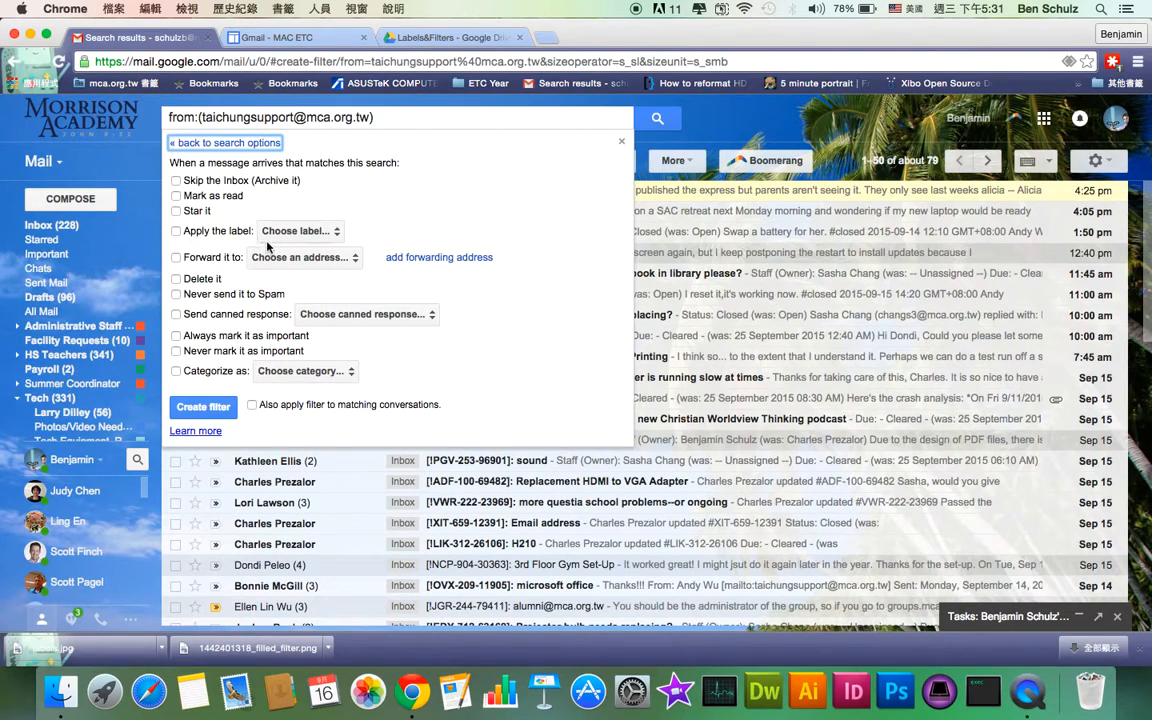
pyautogui.click(176, 232)
pyautogui.click(287, 231)
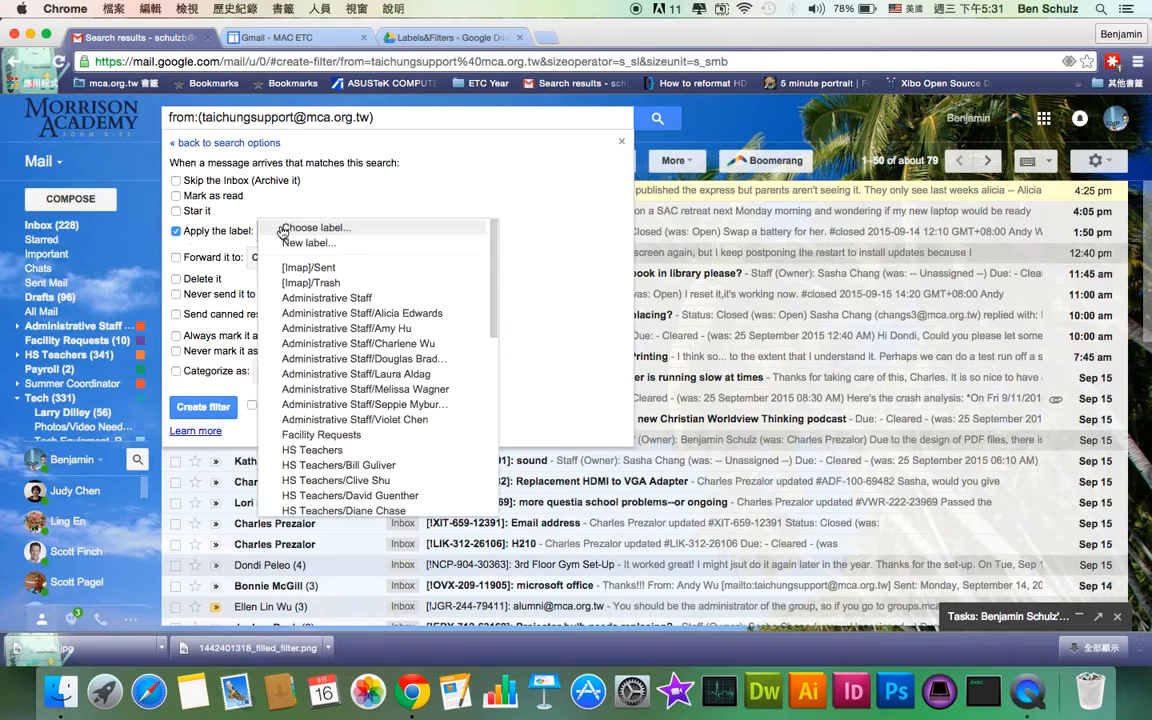
pyautogui.scroll(-15, 325, 428)
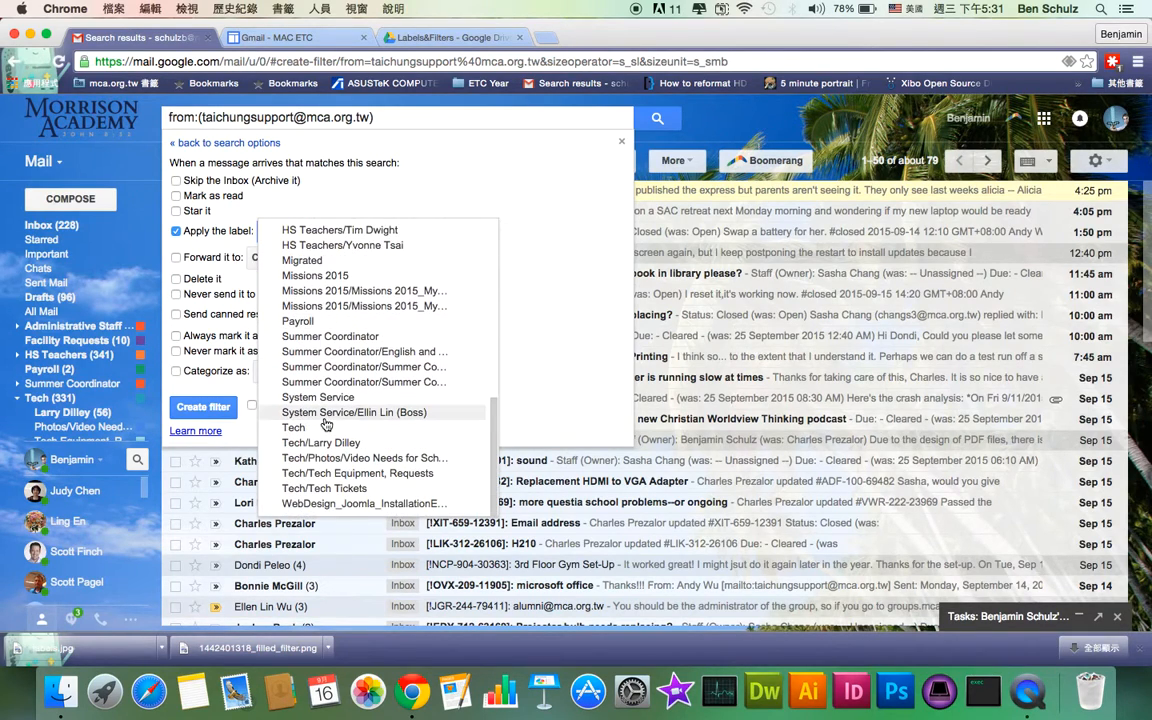
pyautogui.click(330, 488)
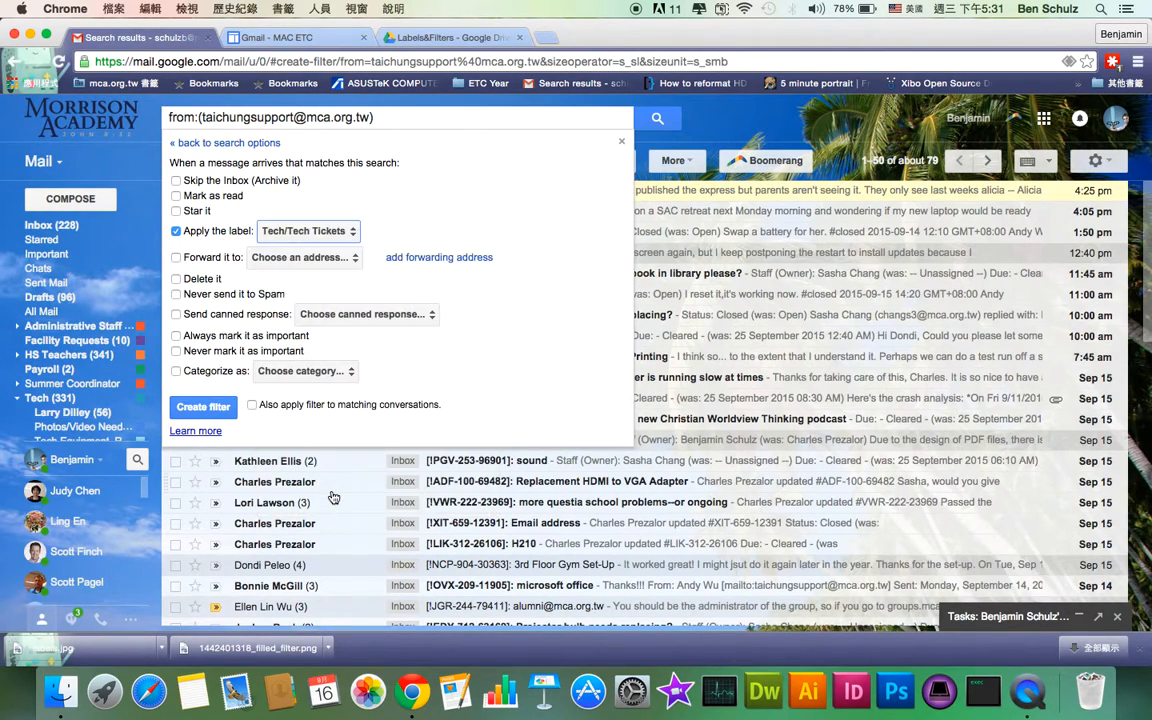
pyautogui.click(252, 405)
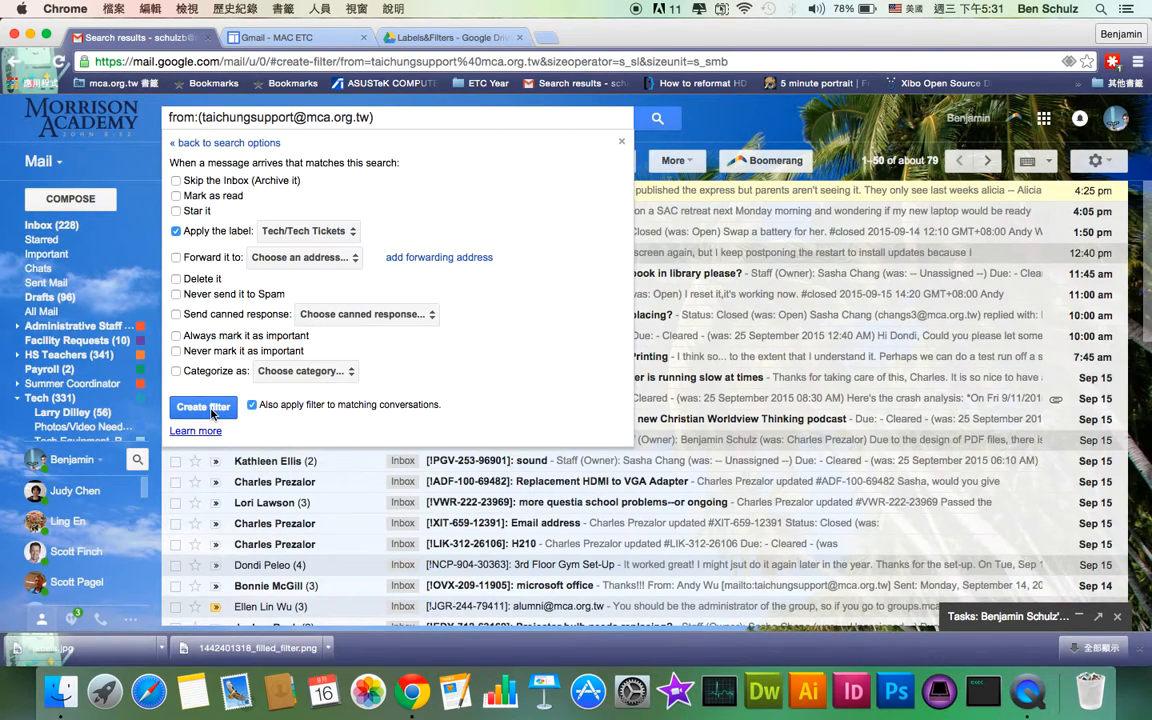
pyautogui.click(203, 408)
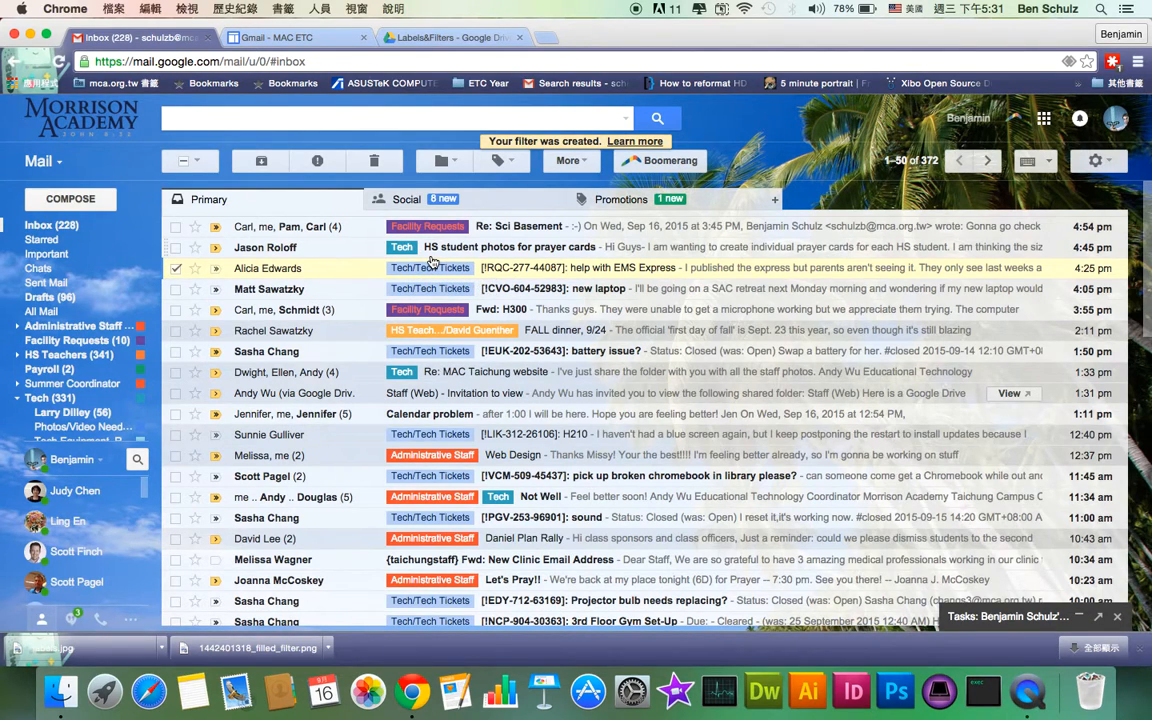
pyautogui.scroll(-10, 432, 262)
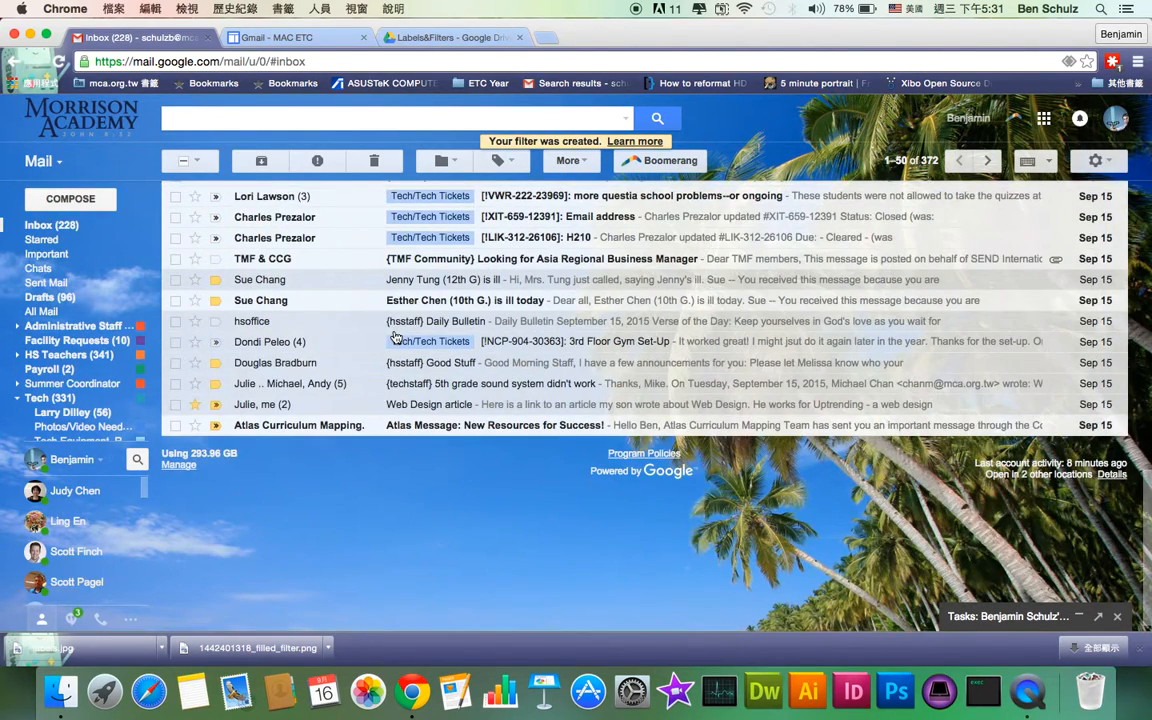
pyautogui.scroll(5, 376, 292)
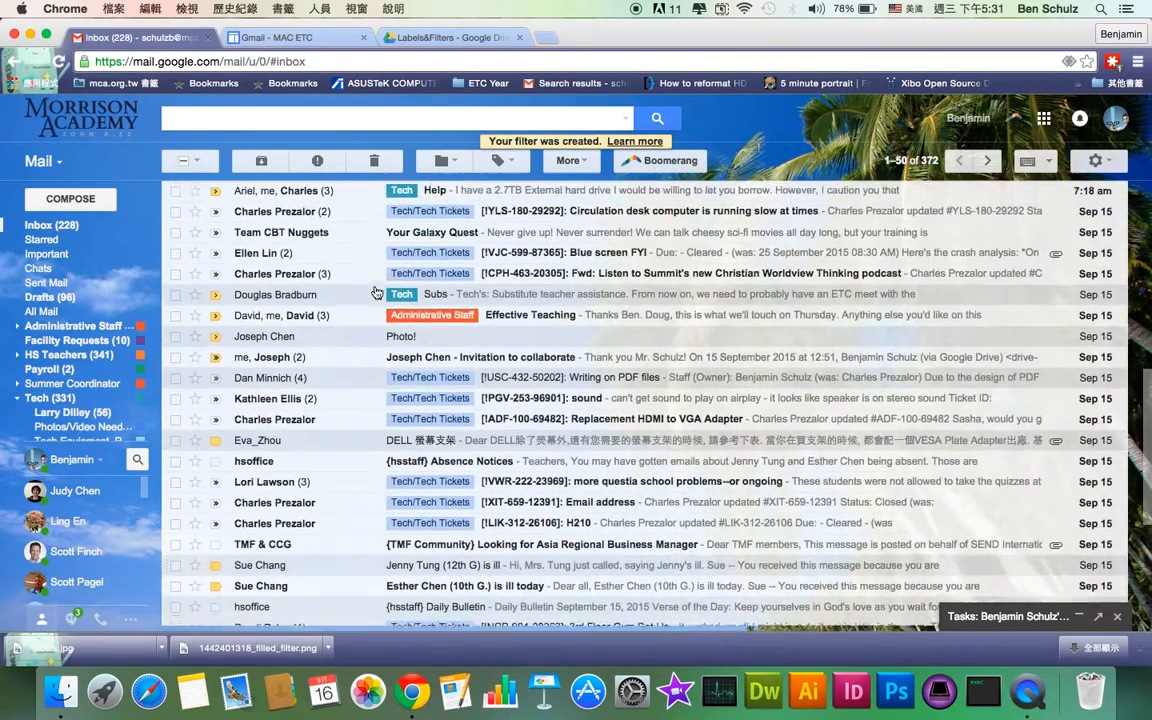
pyautogui.scroll(2, 376, 292)
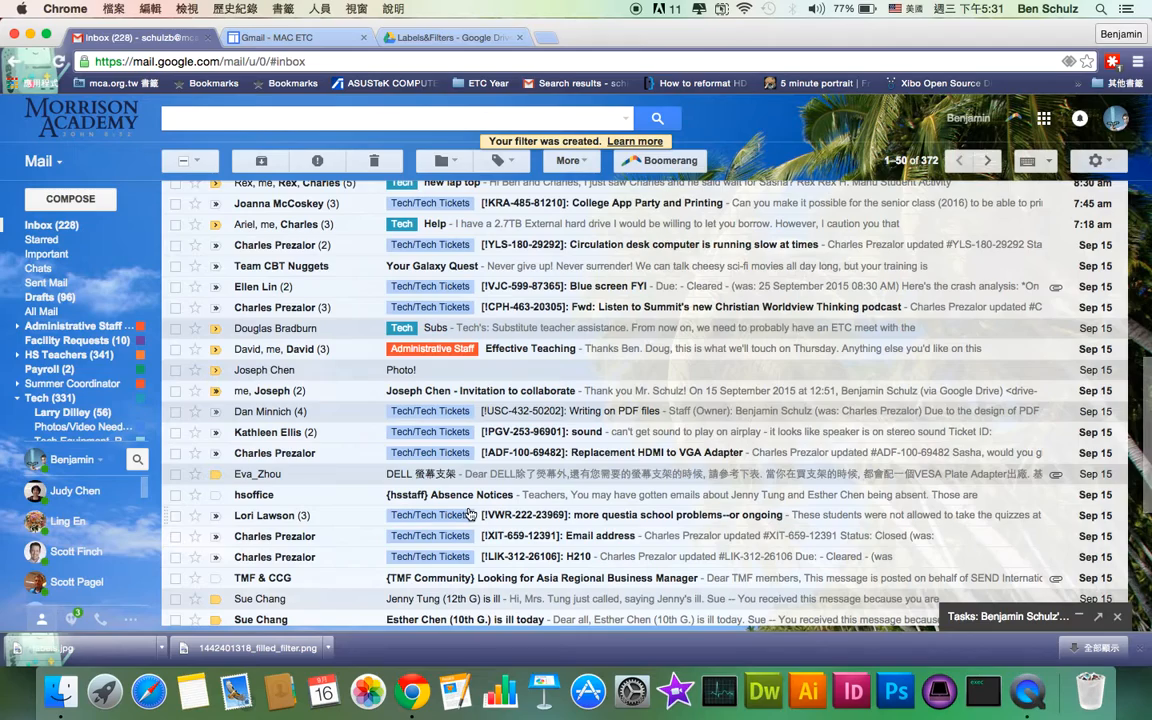
pyautogui.scroll(-3, 469, 514)
pyautogui.scroll(10, 469, 514)
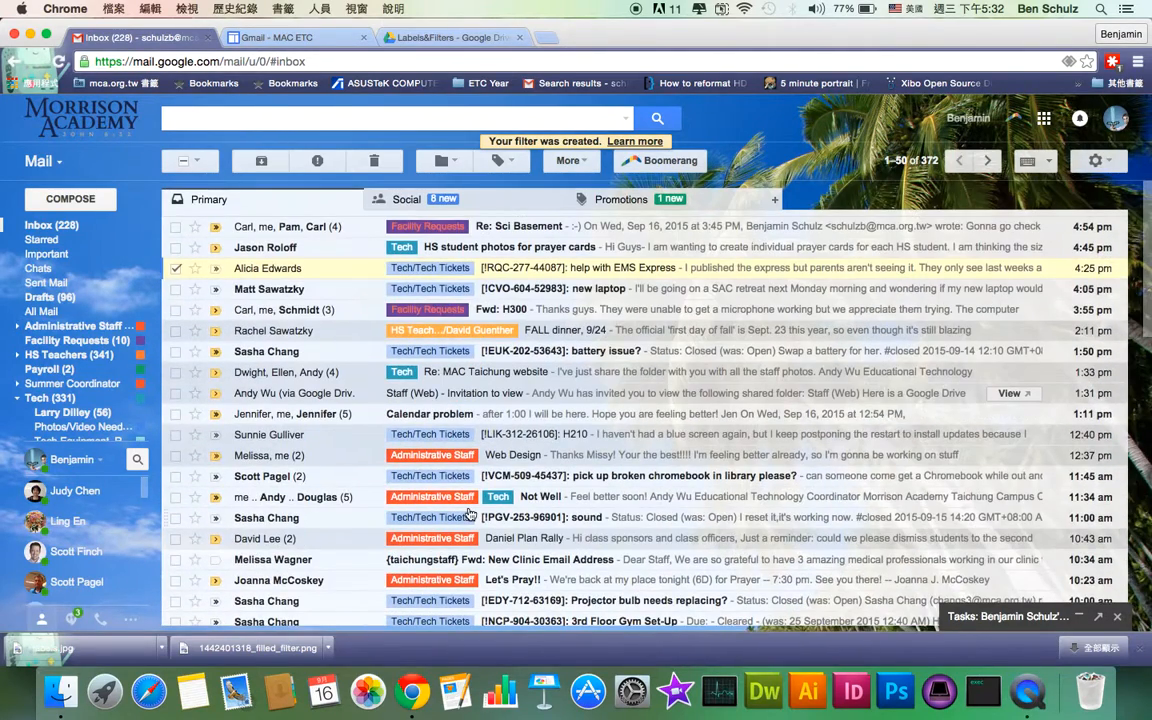